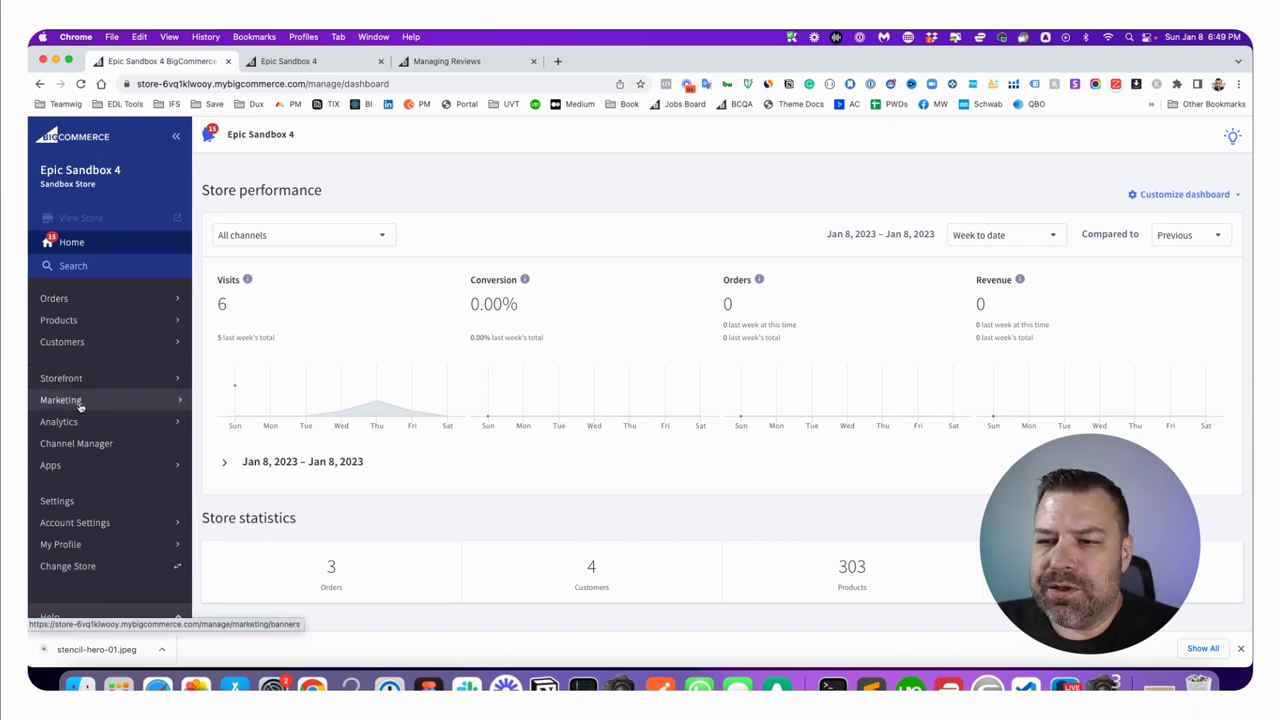
Delete the Test Free Gift promotion from the store's automatic marketing promotions
click(78, 400)
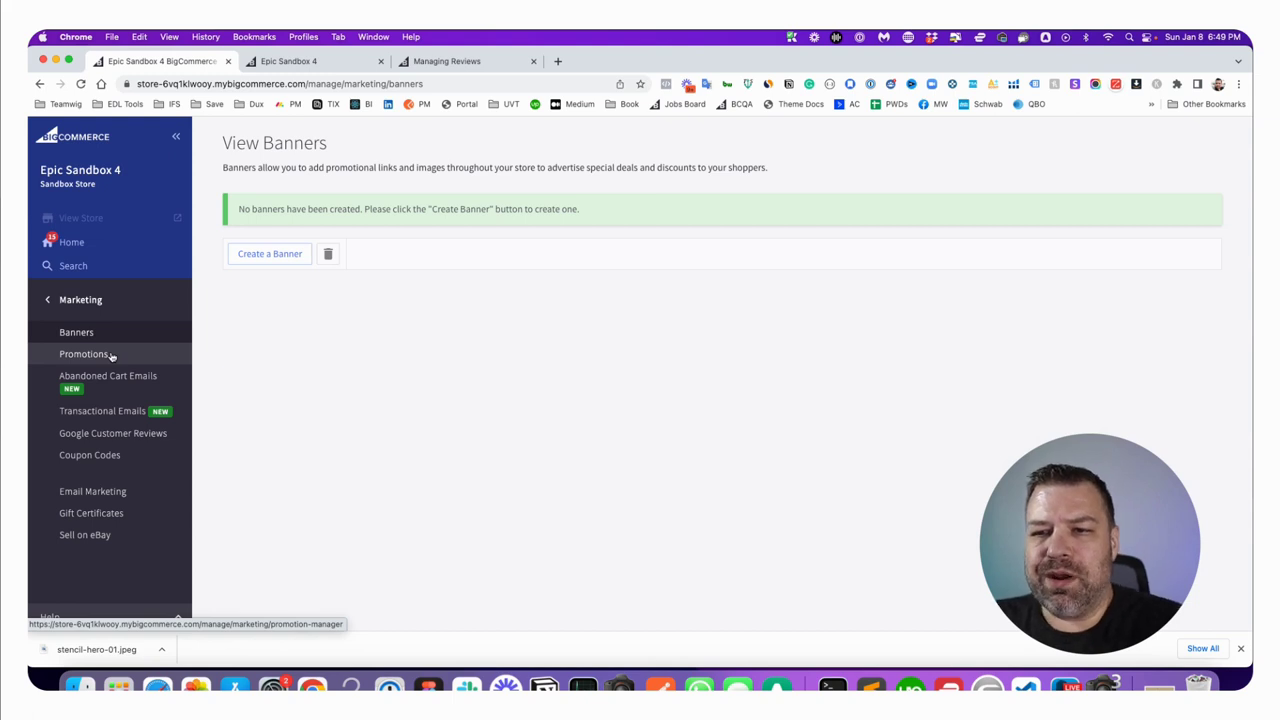
click(112, 356)
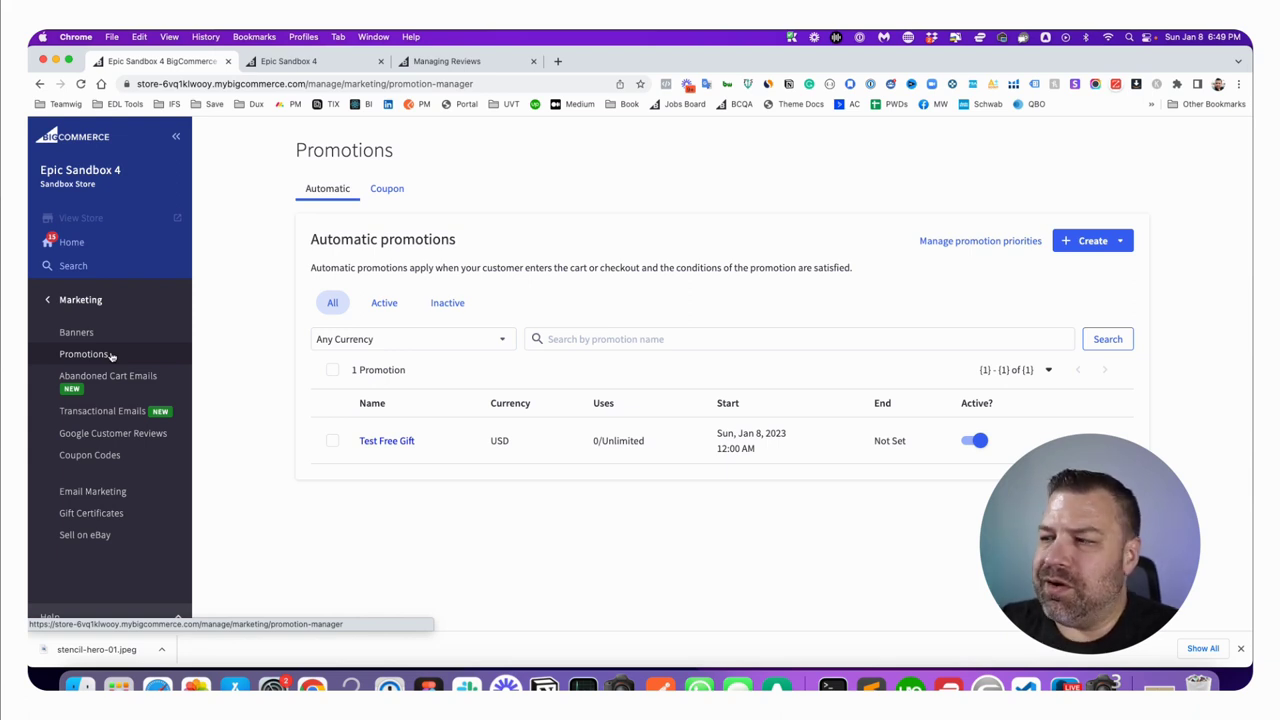
click(1062, 440)
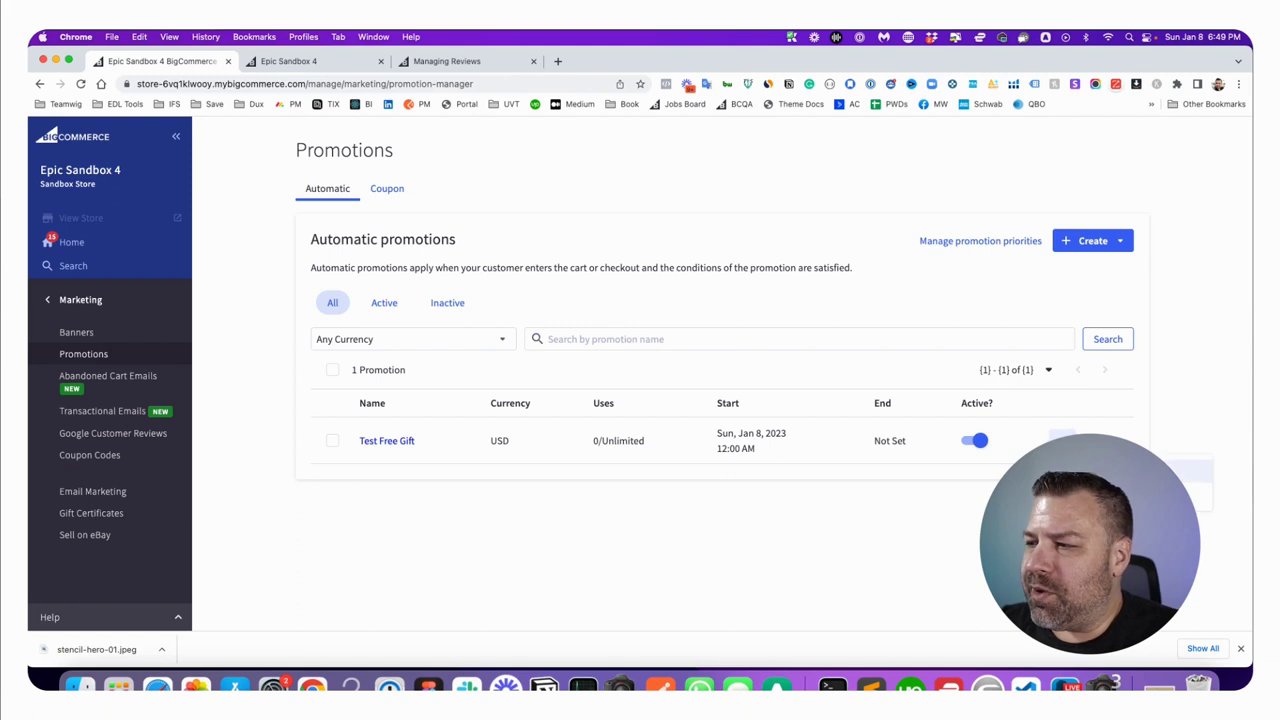
click(1100, 497)
click(919, 411)
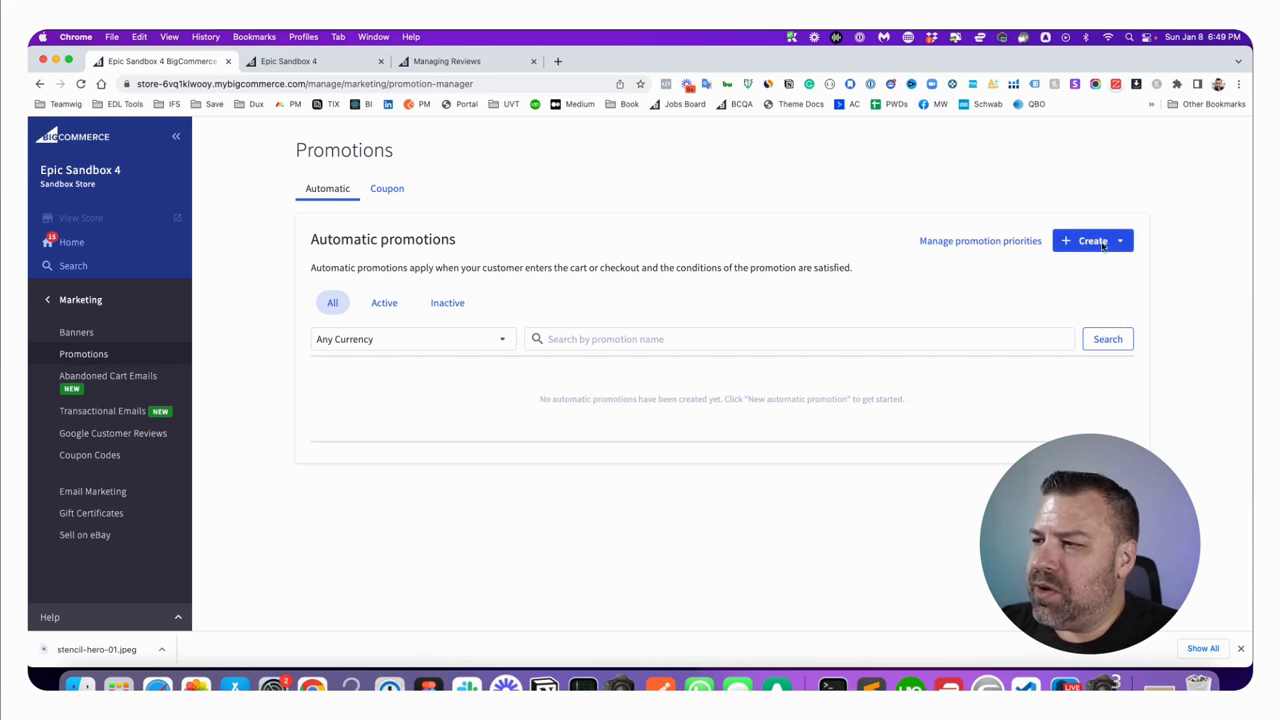
Create a new automatic promotion with the advanced editor and name it "Free Gift"
click(1100, 244)
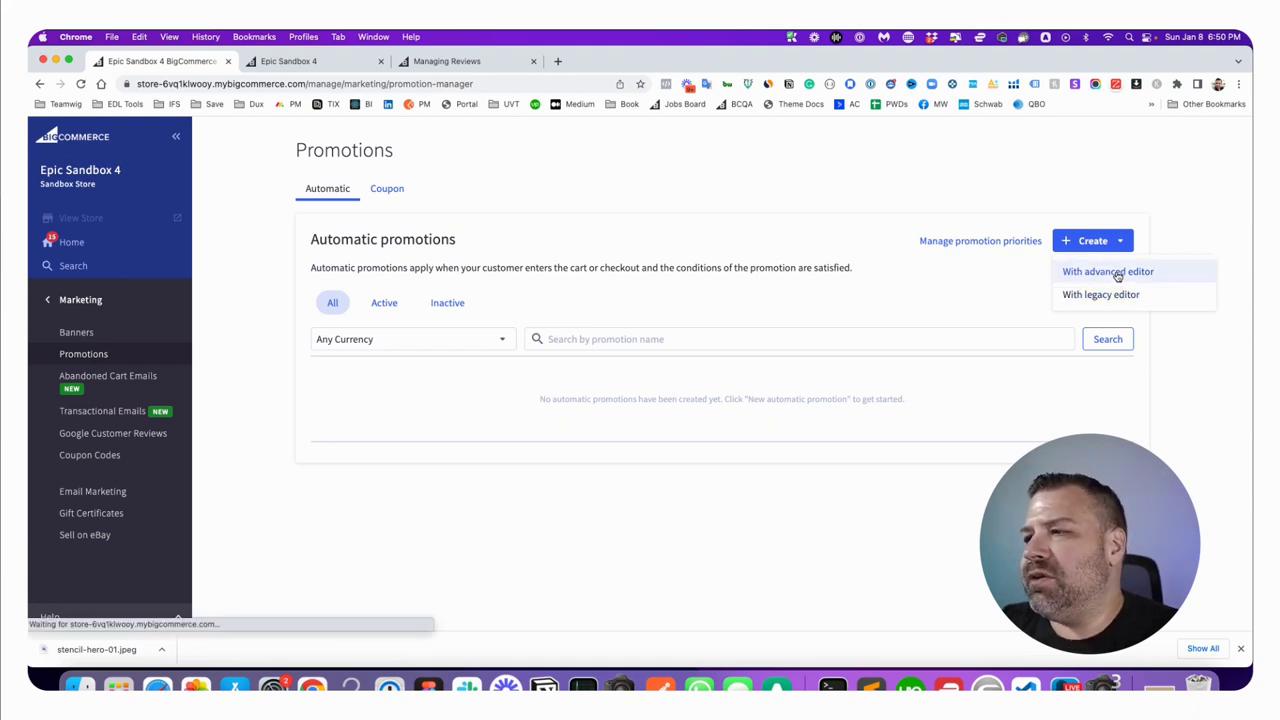
click(1117, 273)
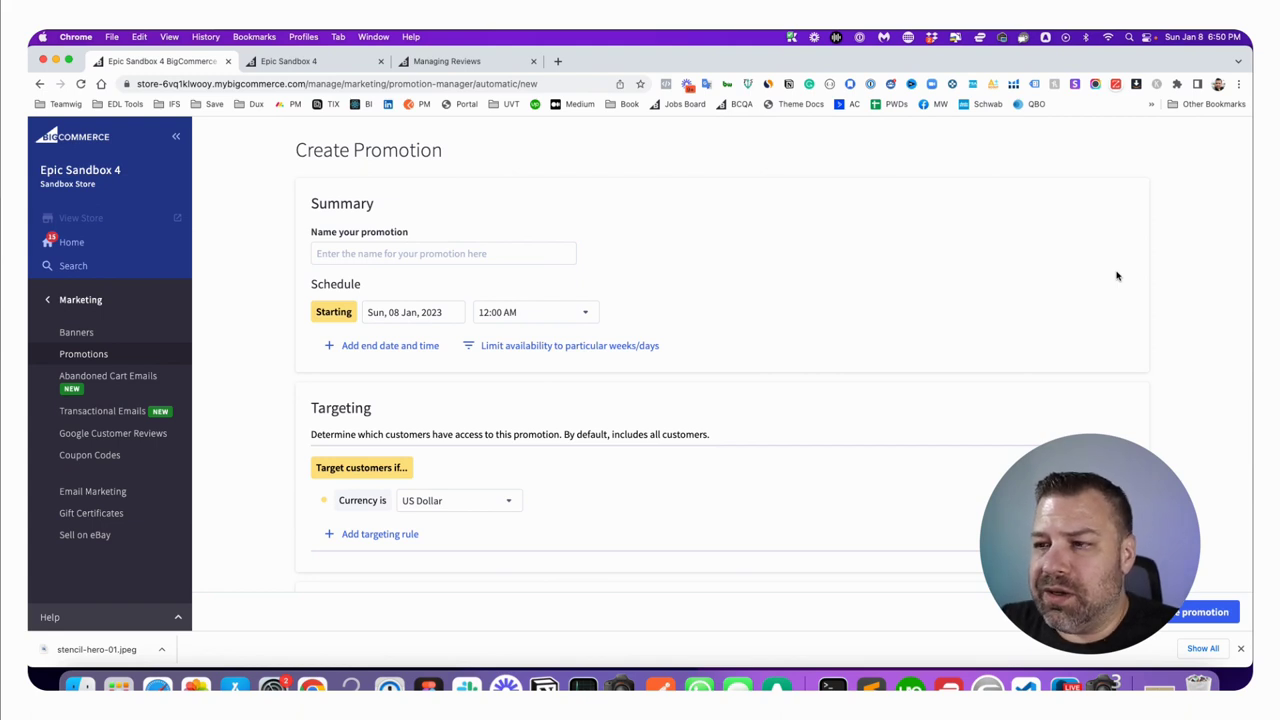
scroll(294, 367, down, 1)
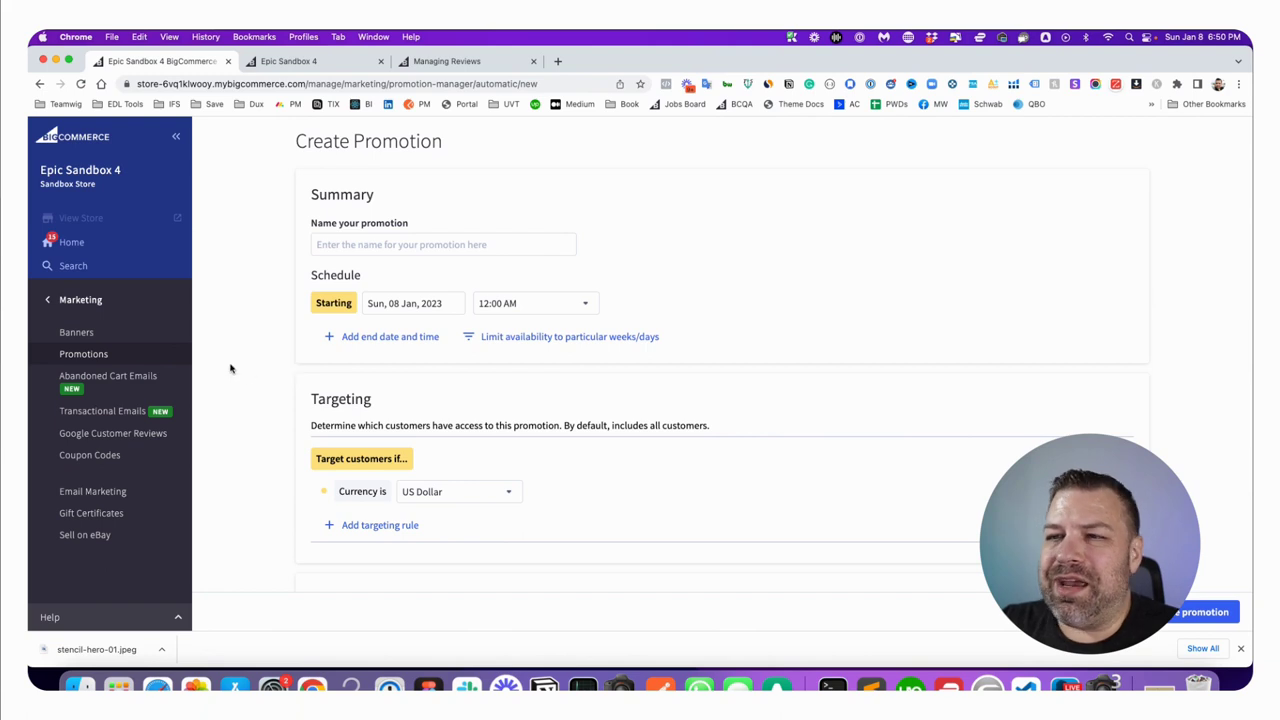
click(445, 244)
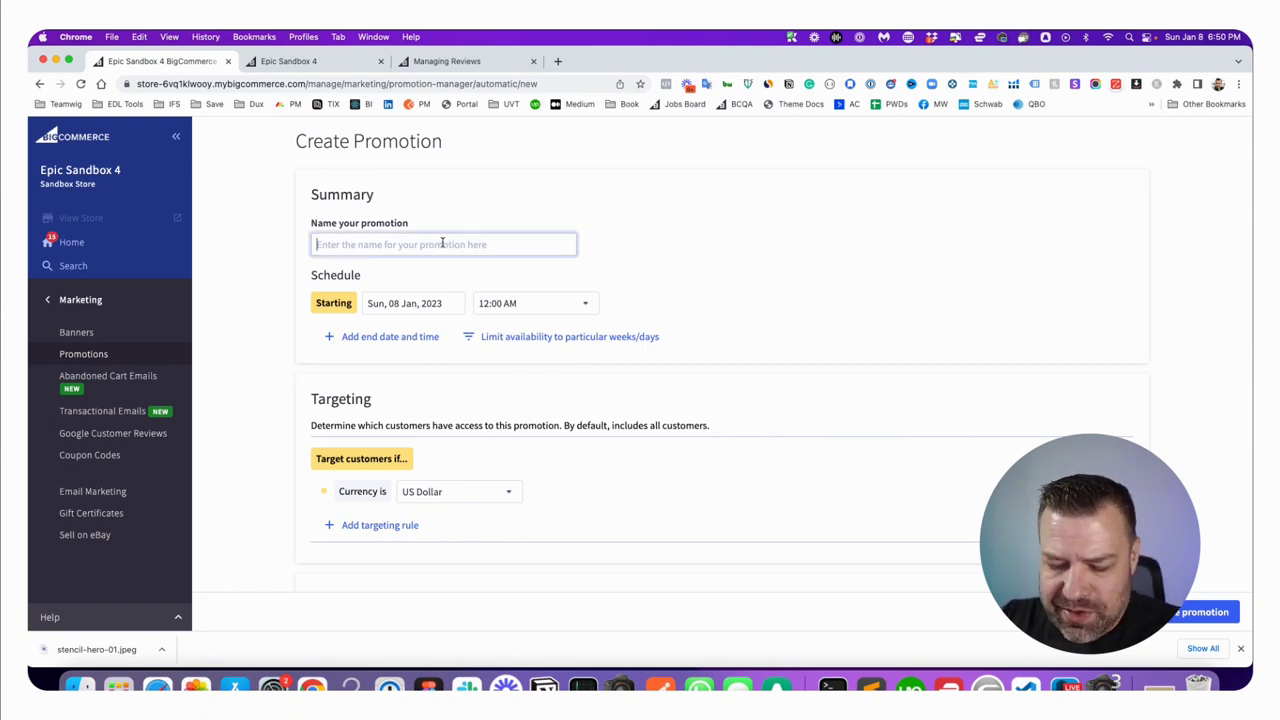
text(Free Gift)
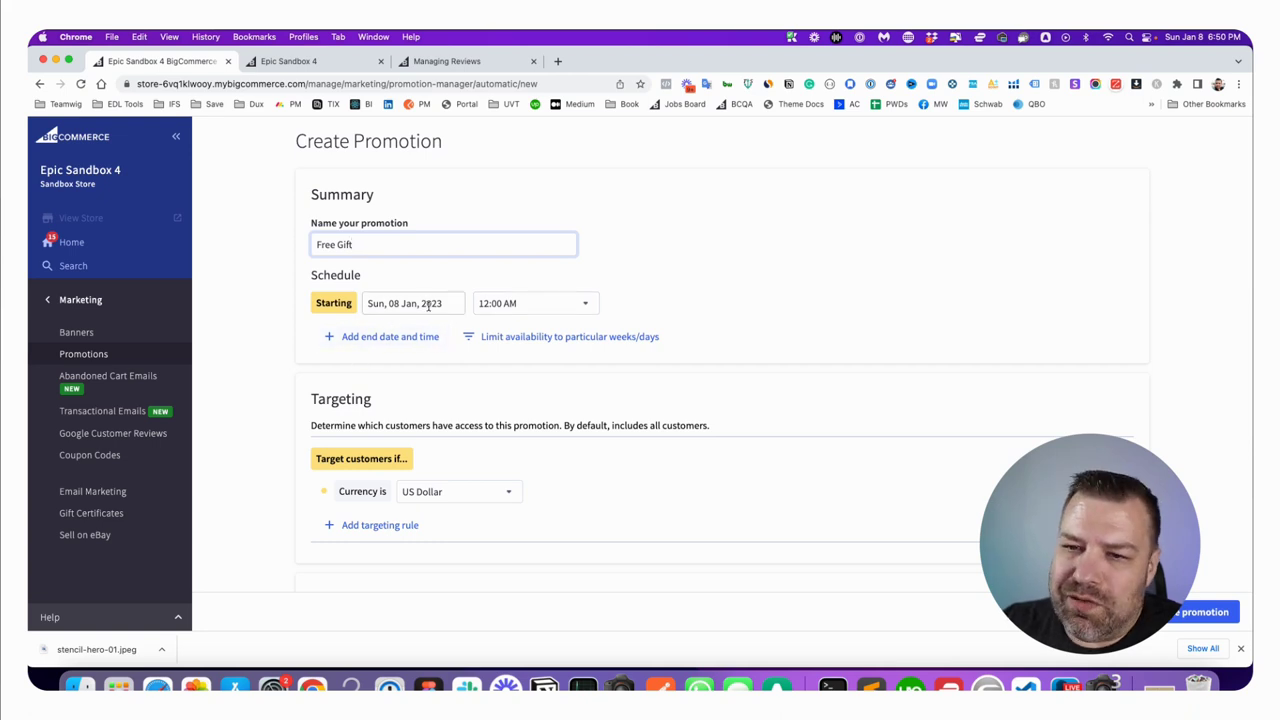
scroll(443, 397, down, 3)
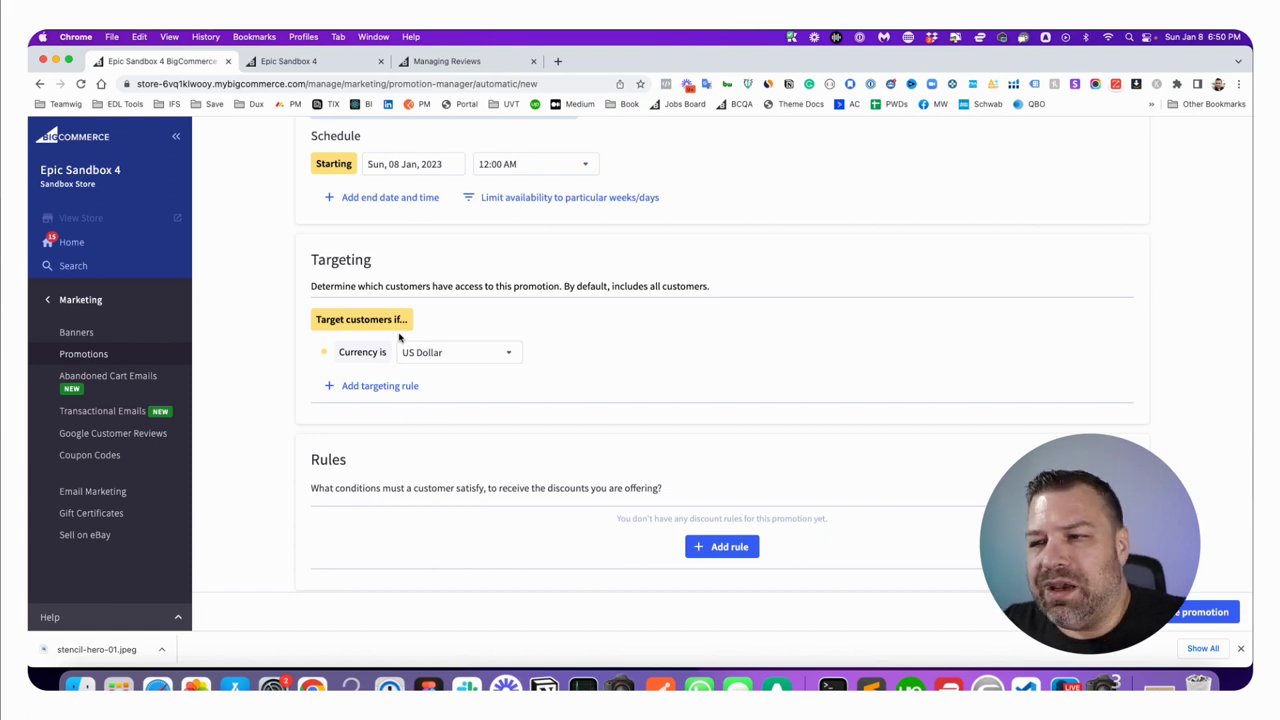
click(378, 386)
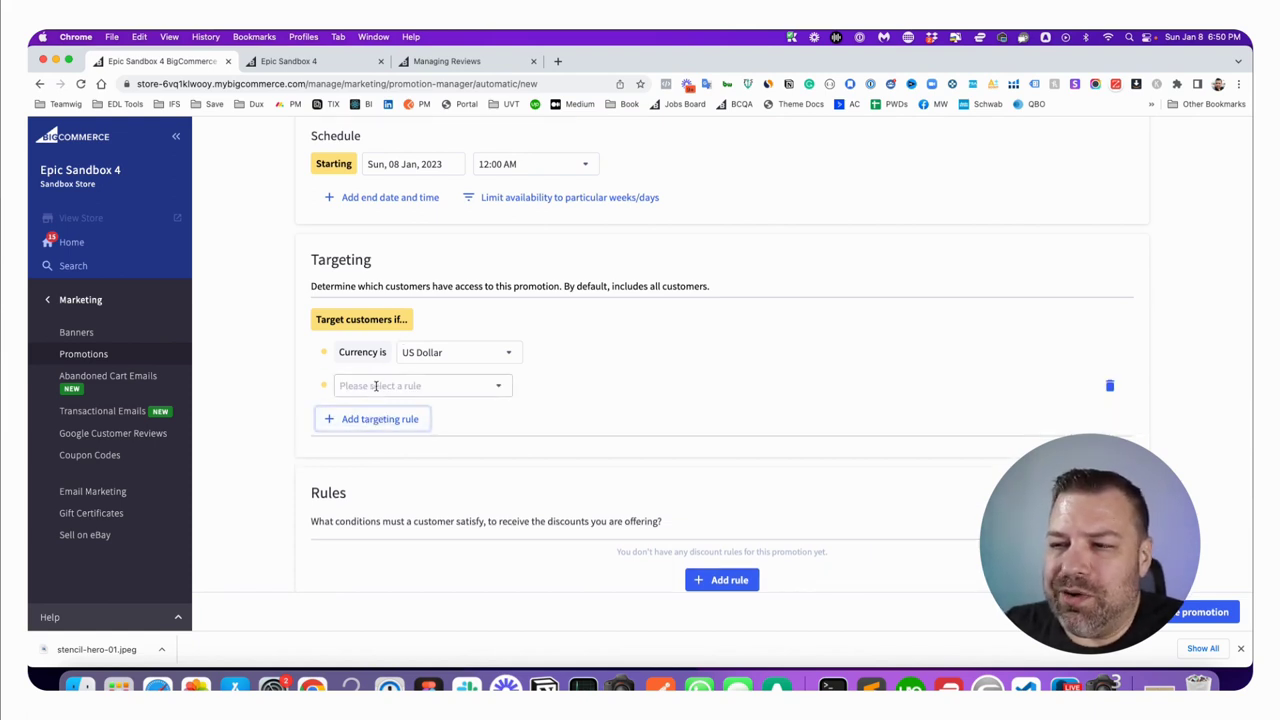
click(374, 386)
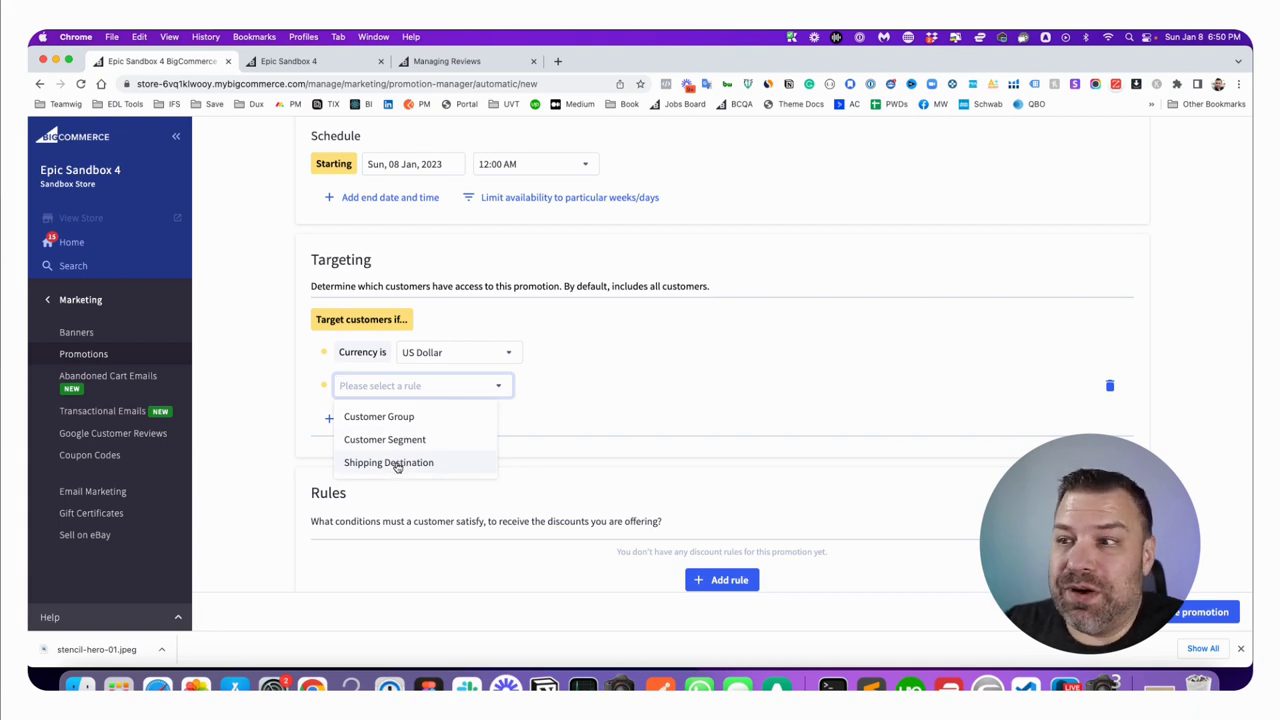
click(1110, 386)
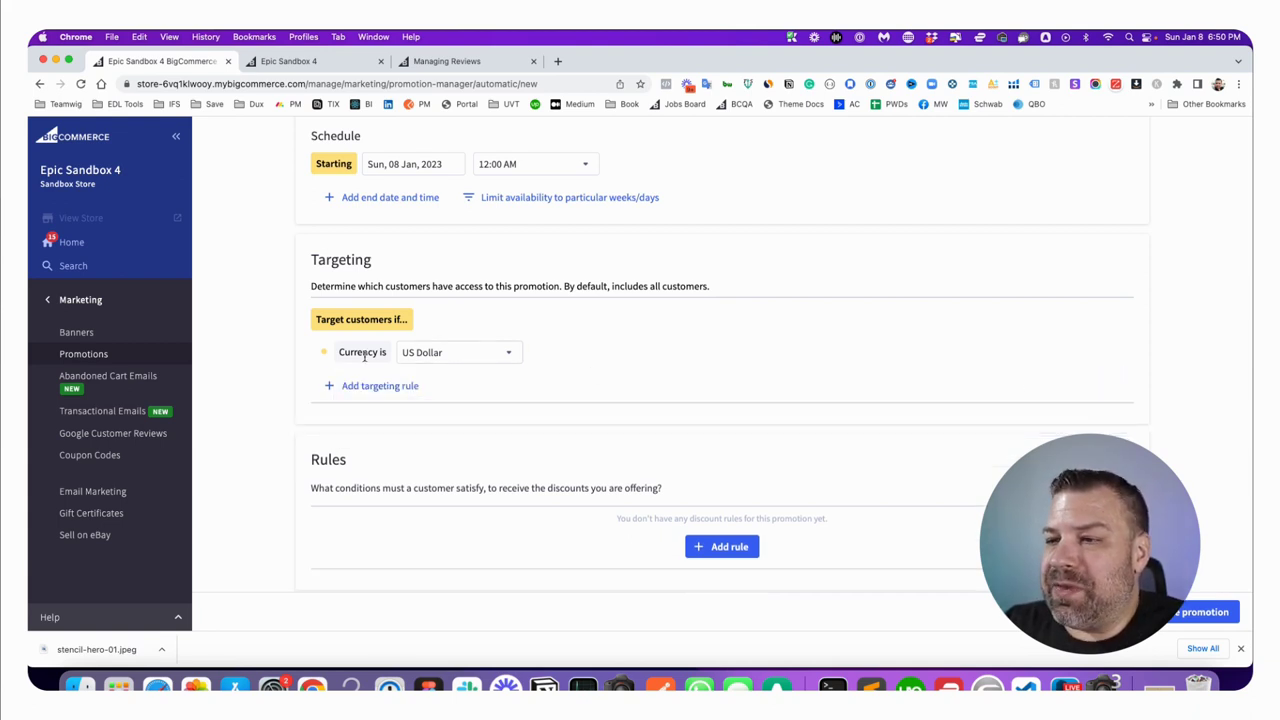
Add a discount rule to the Free Gift promotion using the Custom rules template
scroll(555, 380, down, 2)
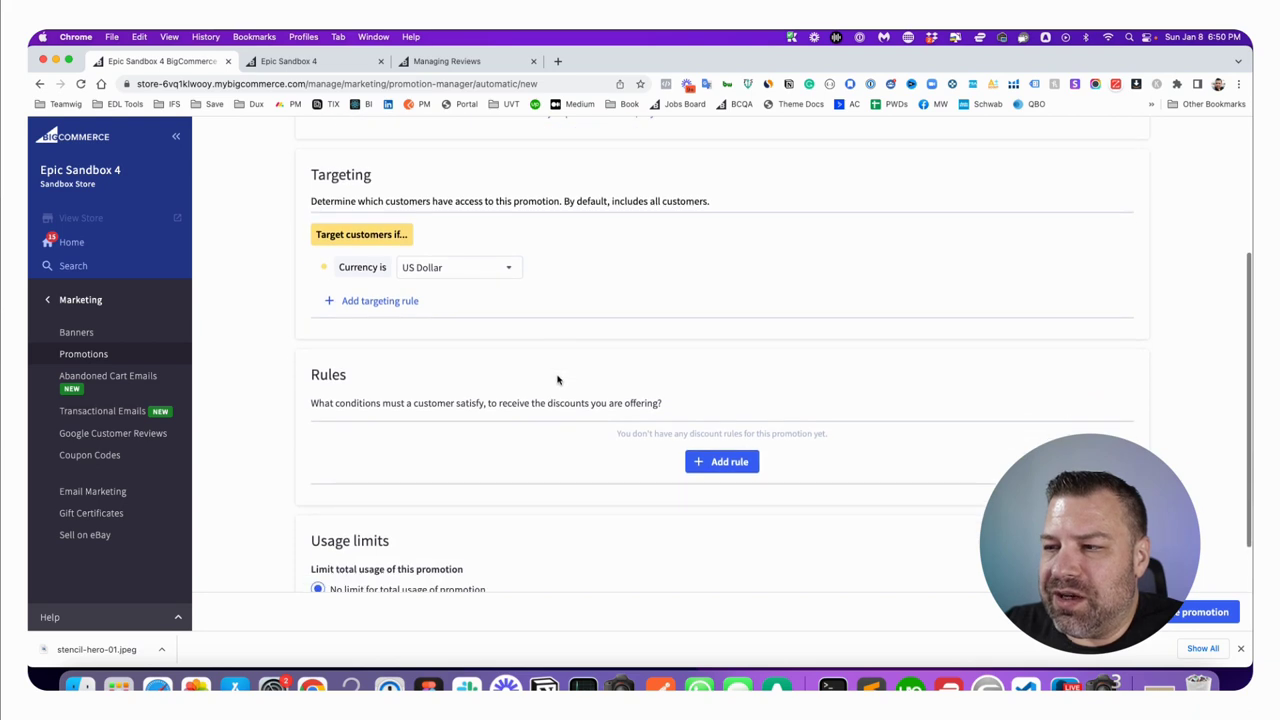
scroll(558, 381, down, 1)
scroll(555, 382, up, 4)
scroll(552, 381, up, 1)
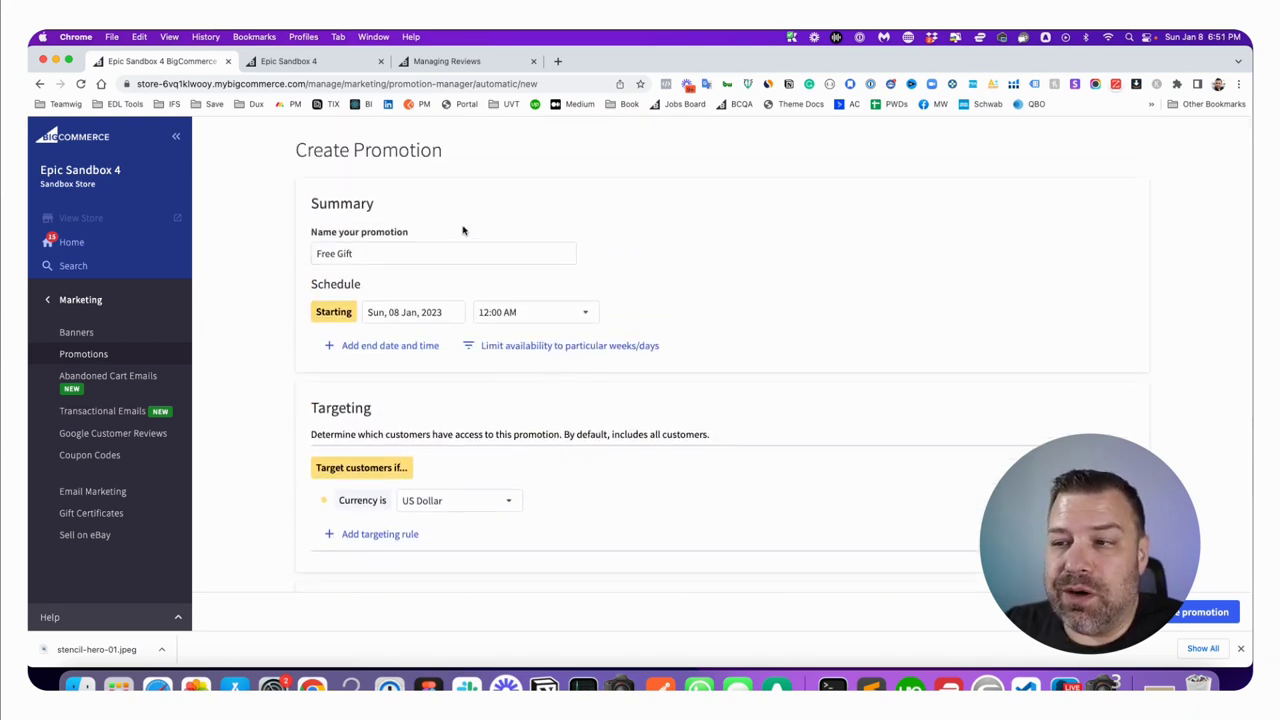
scroll(458, 258, down, 6)
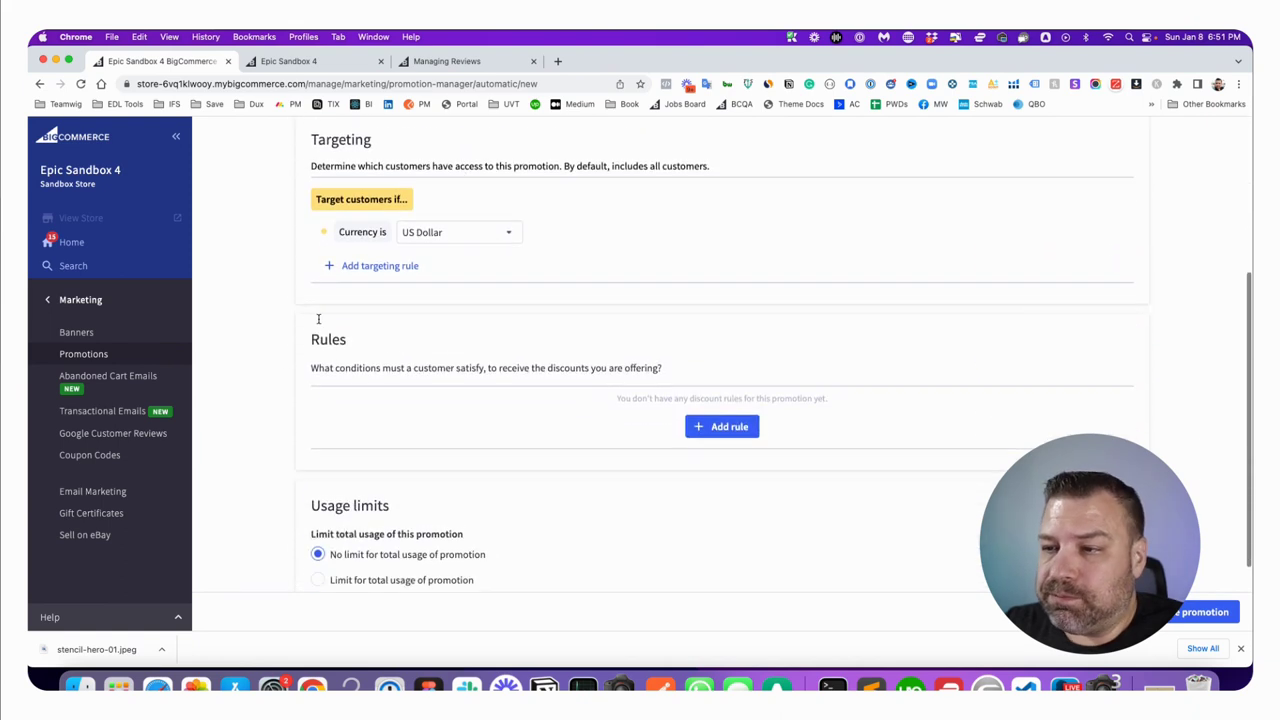
scroll(281, 358, down, 2)
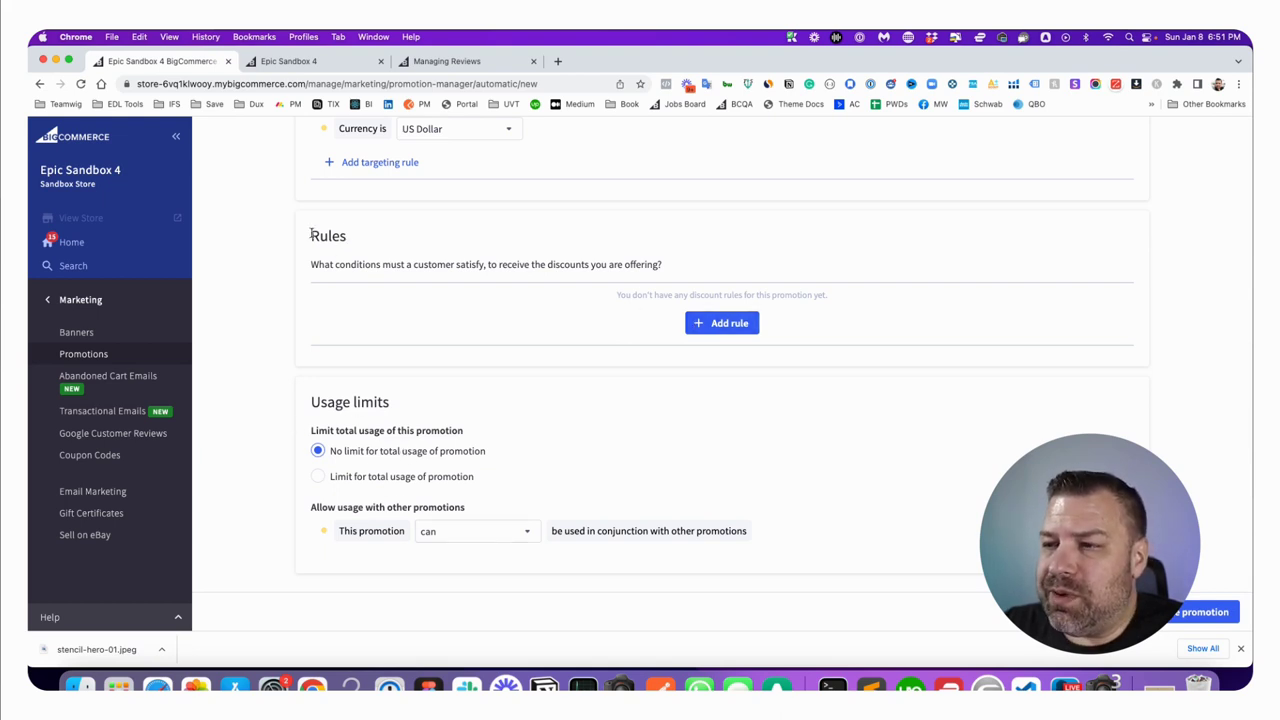
click(729, 327)
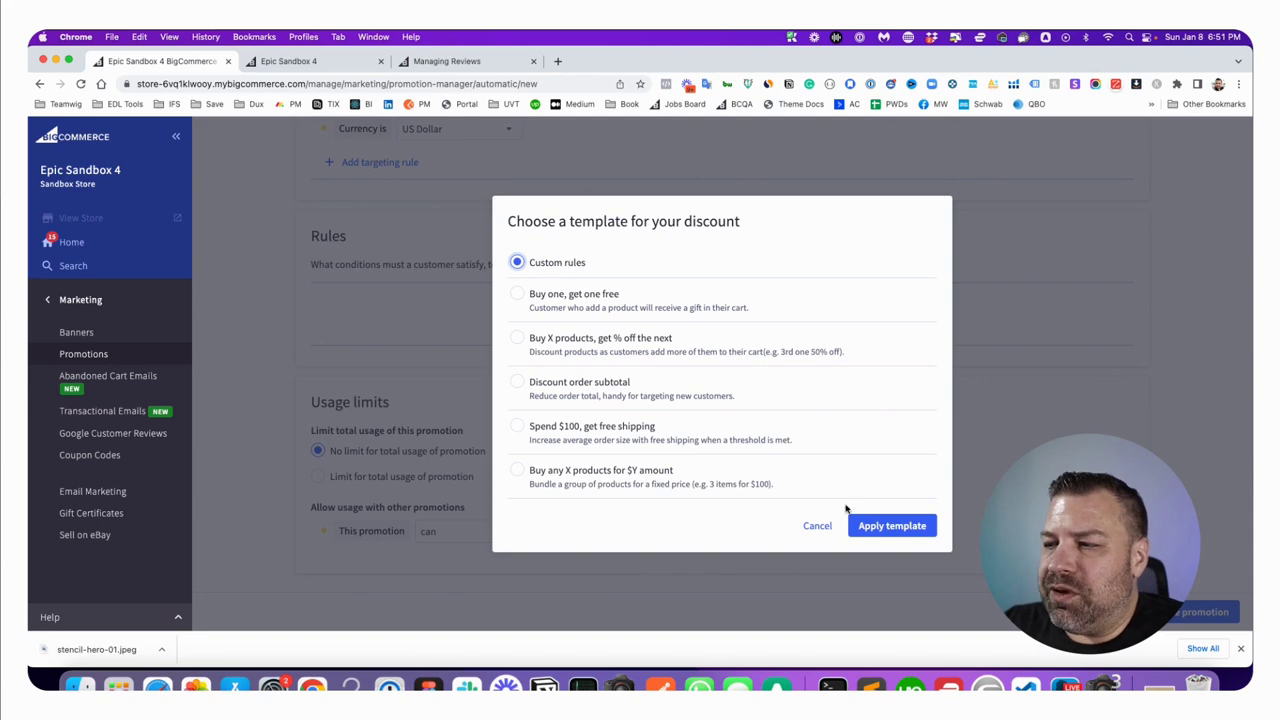
click(889, 525)
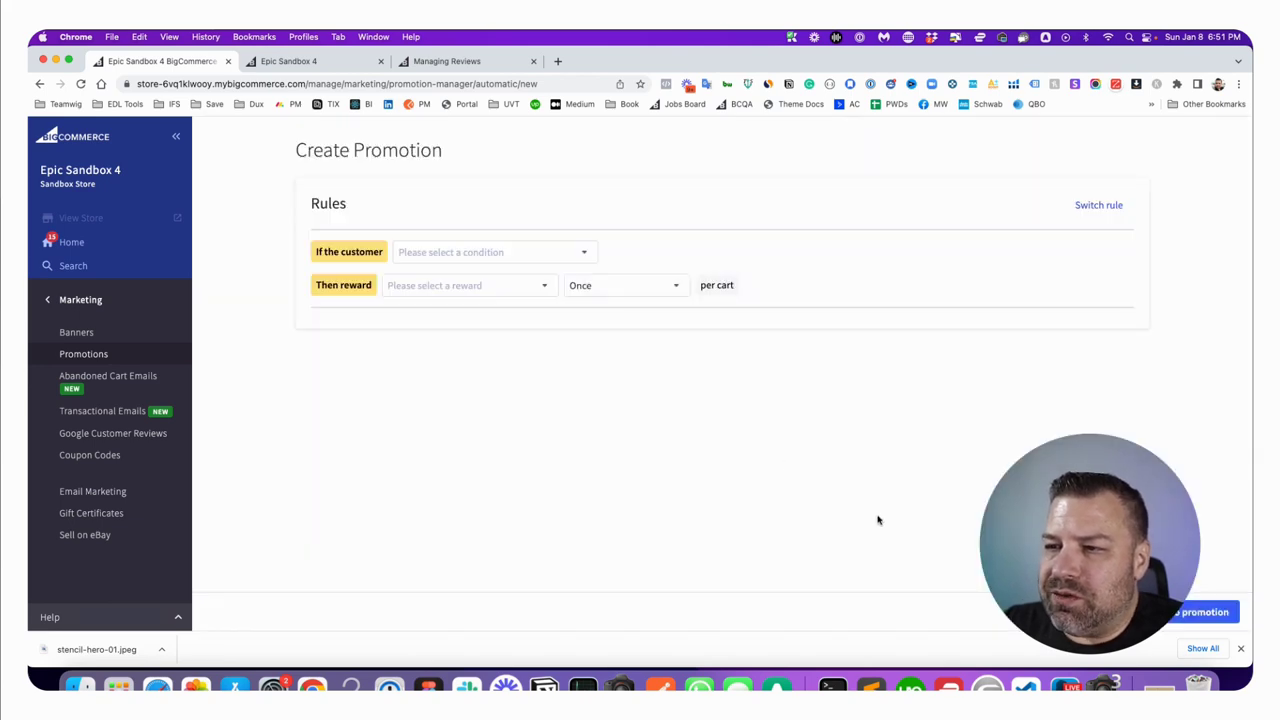
Set the rule's condition to the customer buying products that reach a quantity of 1
click(447, 254)
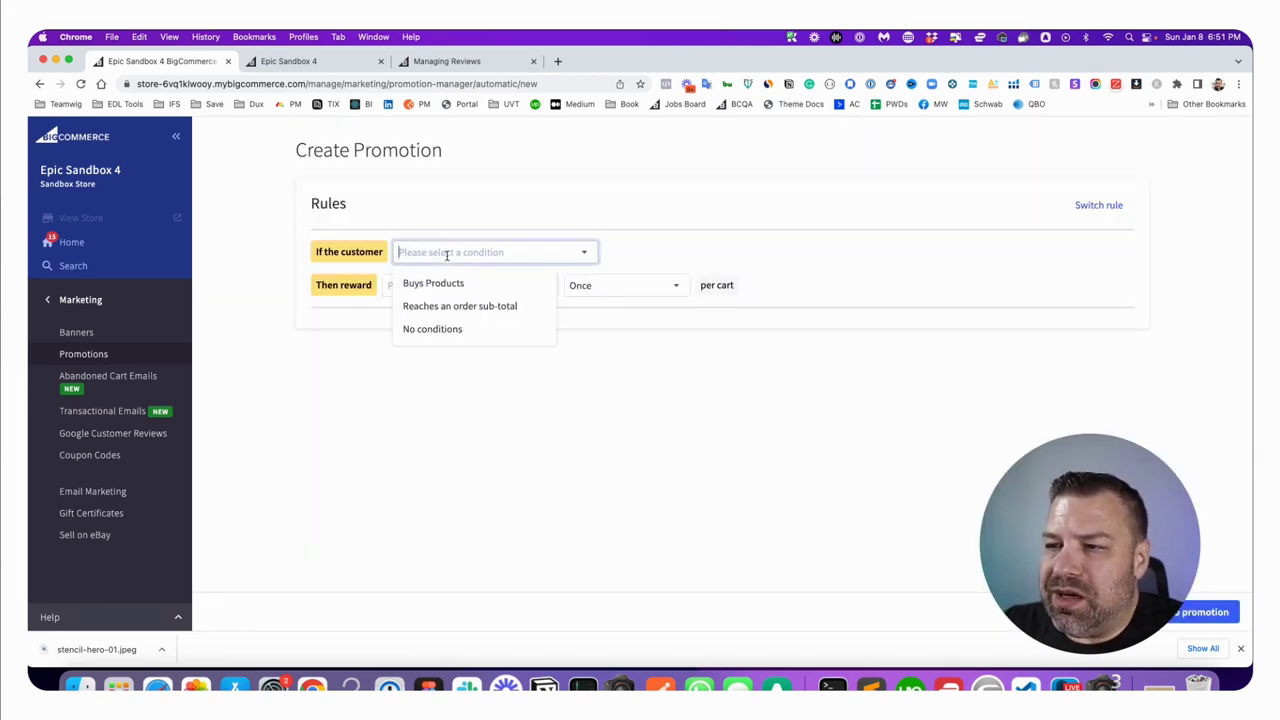
click(440, 283)
click(437, 286)
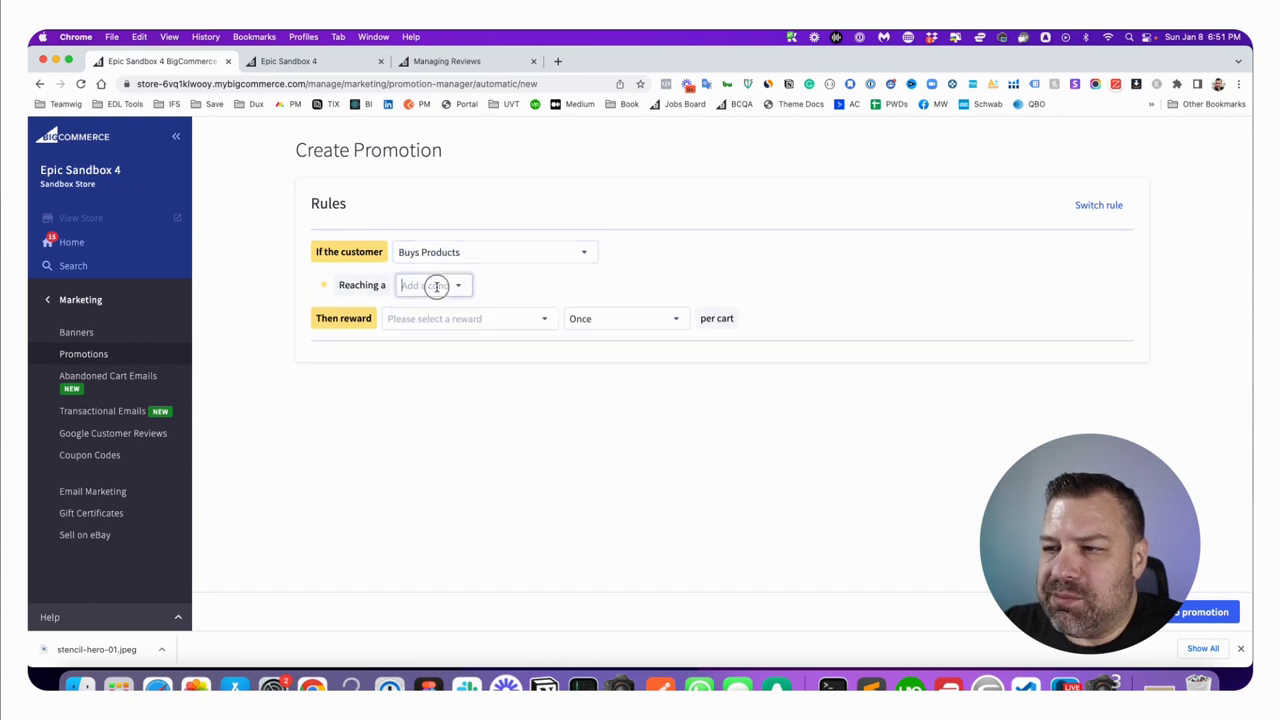
click(440, 316)
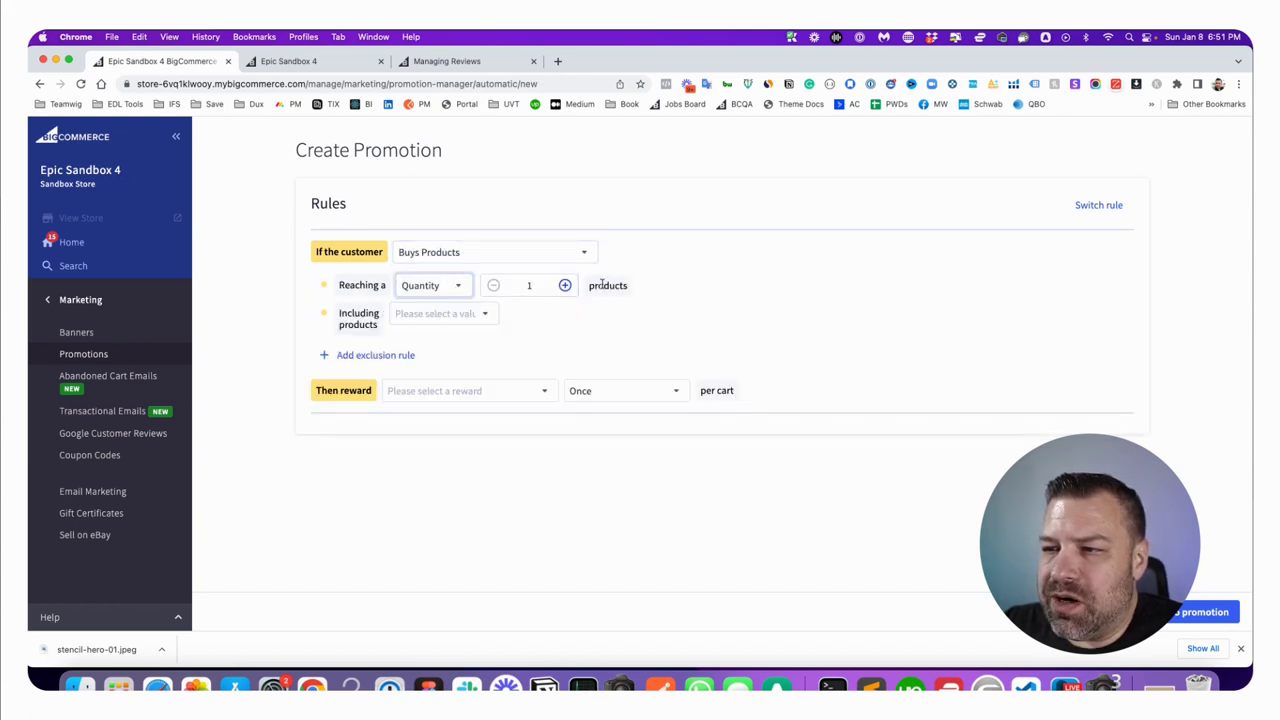
click(419, 286)
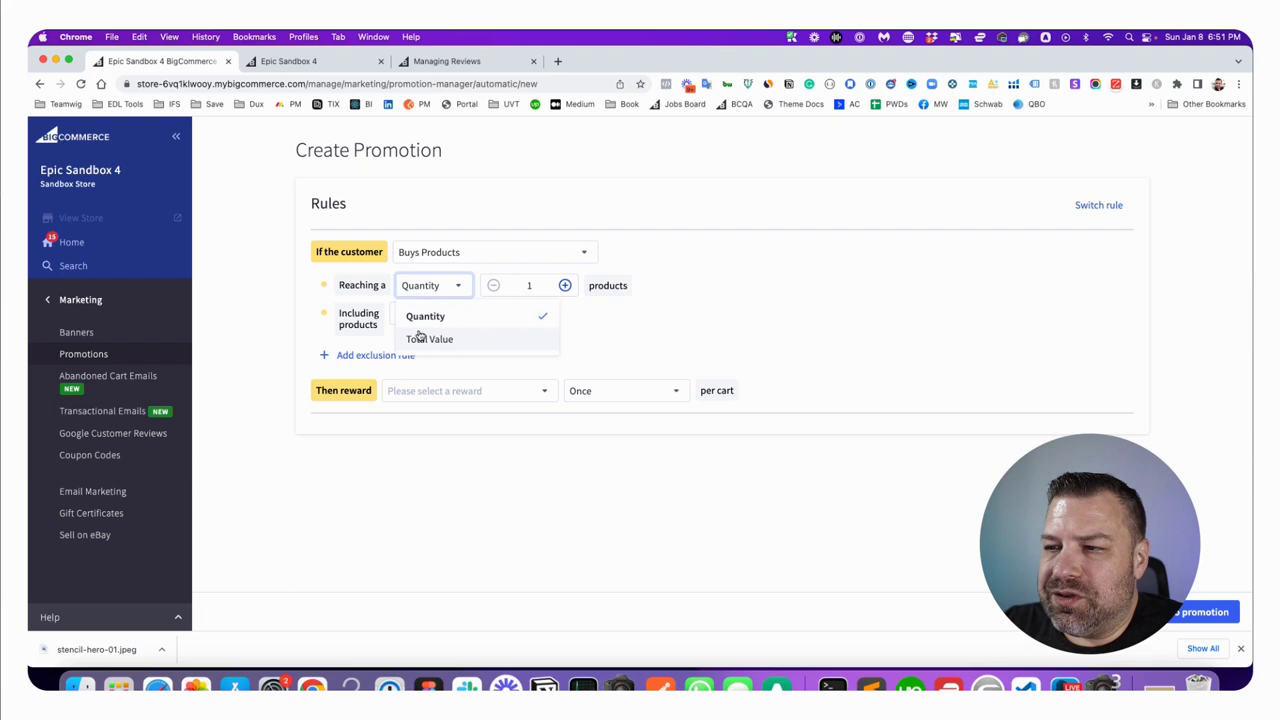
click(422, 334)
double_click(508, 286)
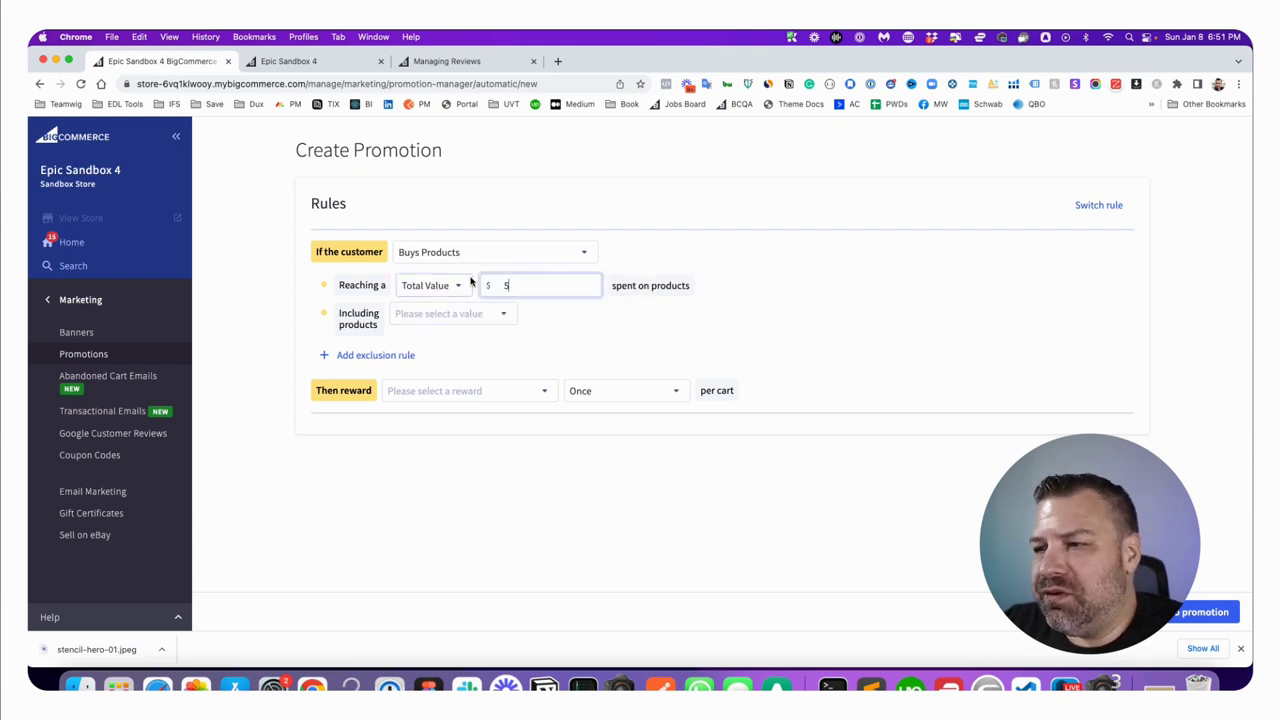
text(50)
click(440, 286)
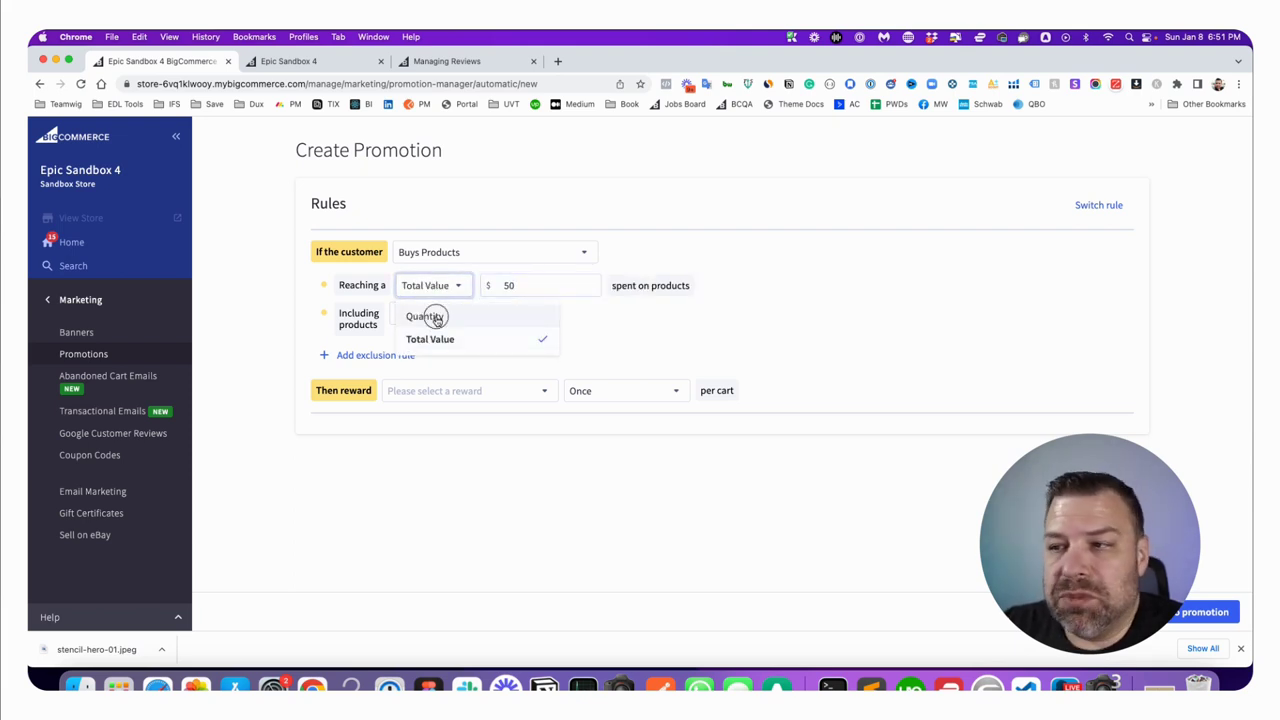
click(436, 316)
click(529, 284)
text(1)
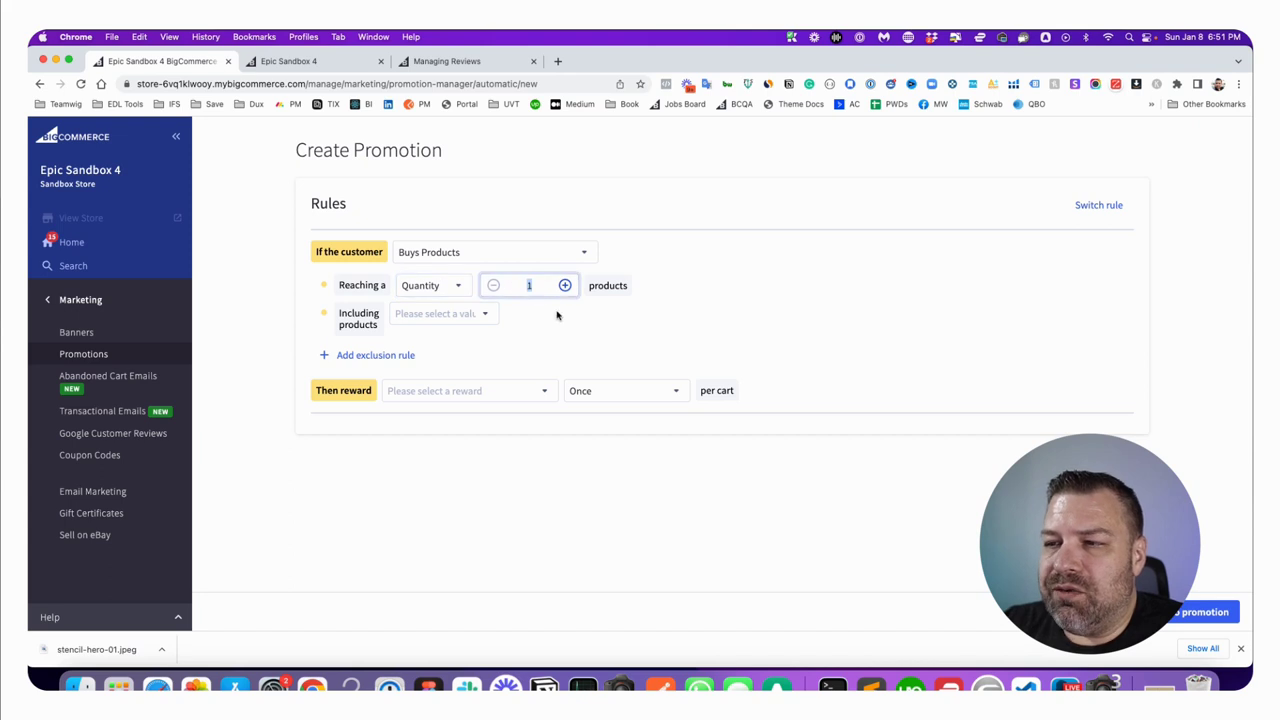
Make the purchase condition include all products
click(557, 314)
click(438, 314)
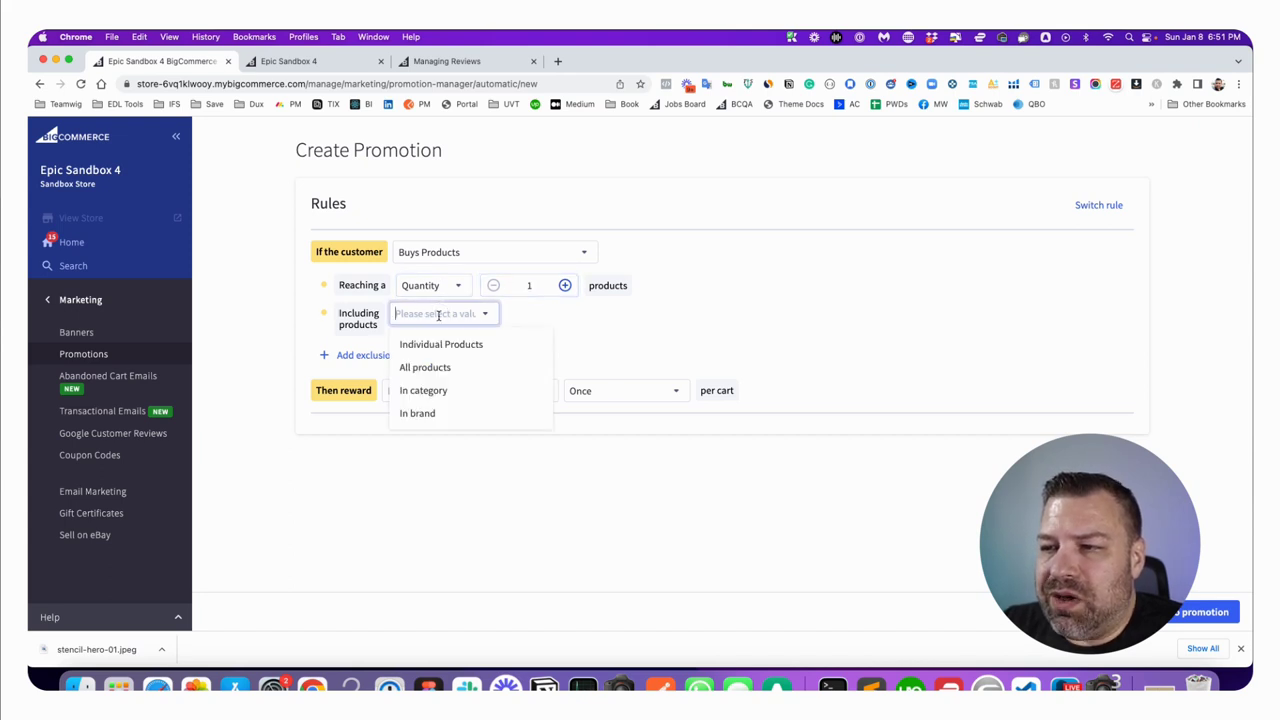
click(425, 367)
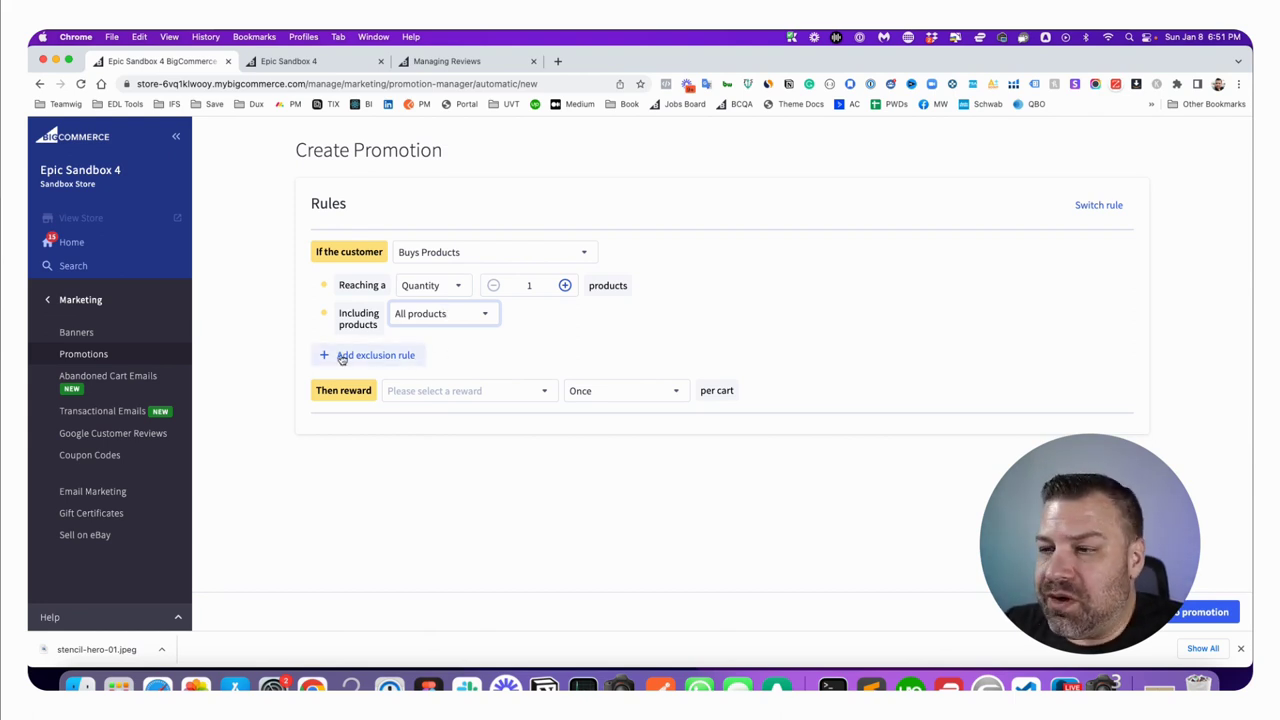
click(373, 356)
click(424, 353)
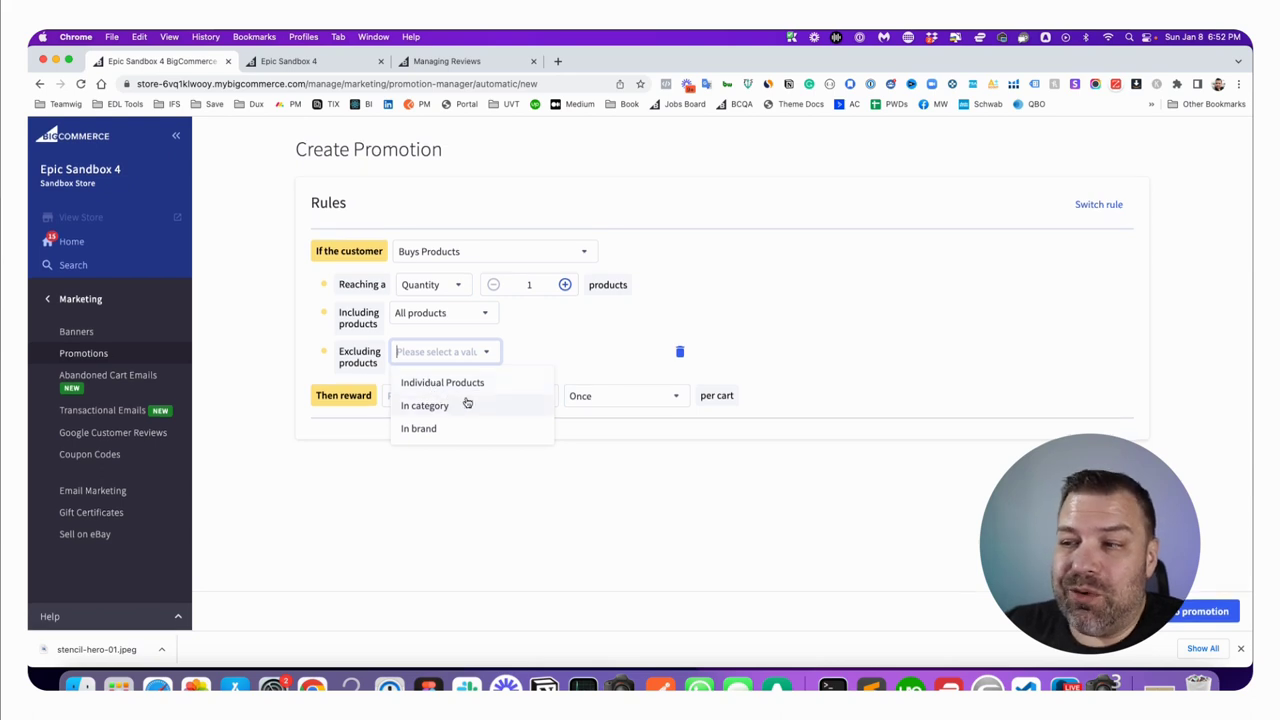
click(680, 352)
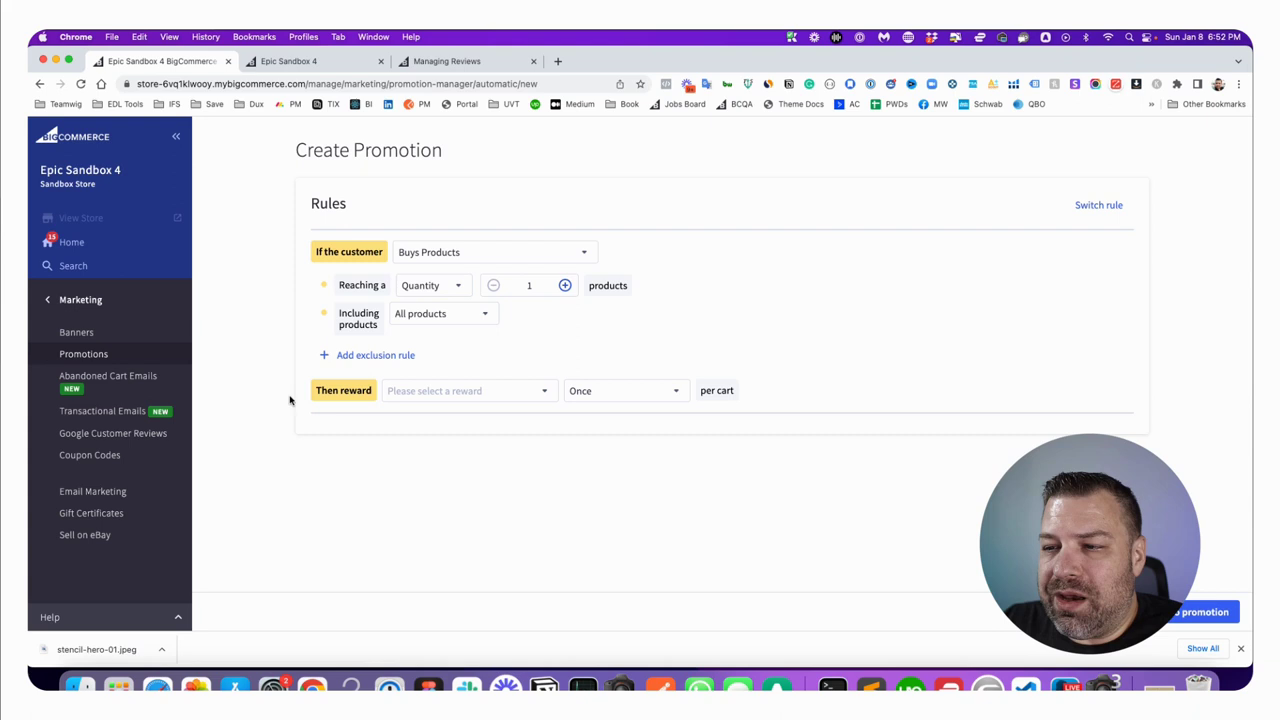
Set the rule's reward to a gift in their cart, keeping it limited to once per cart
click(436, 393)
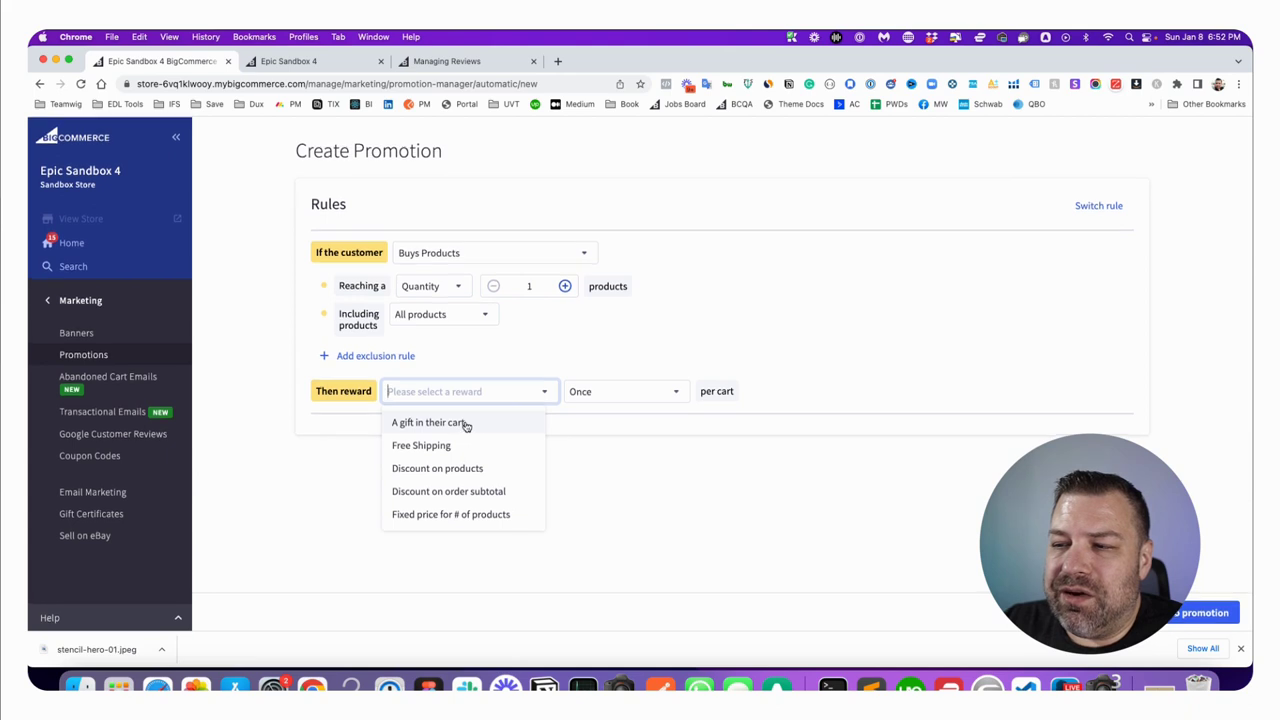
click(445, 424)
click(671, 391)
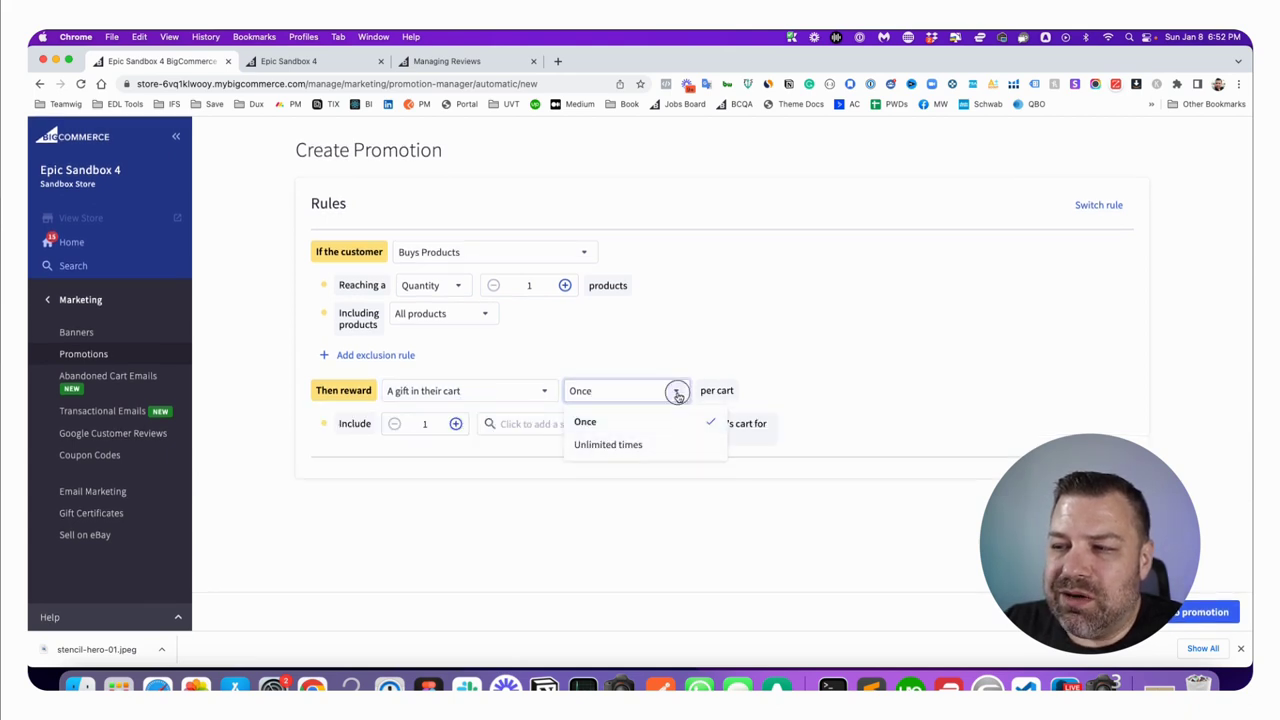
click(677, 395)
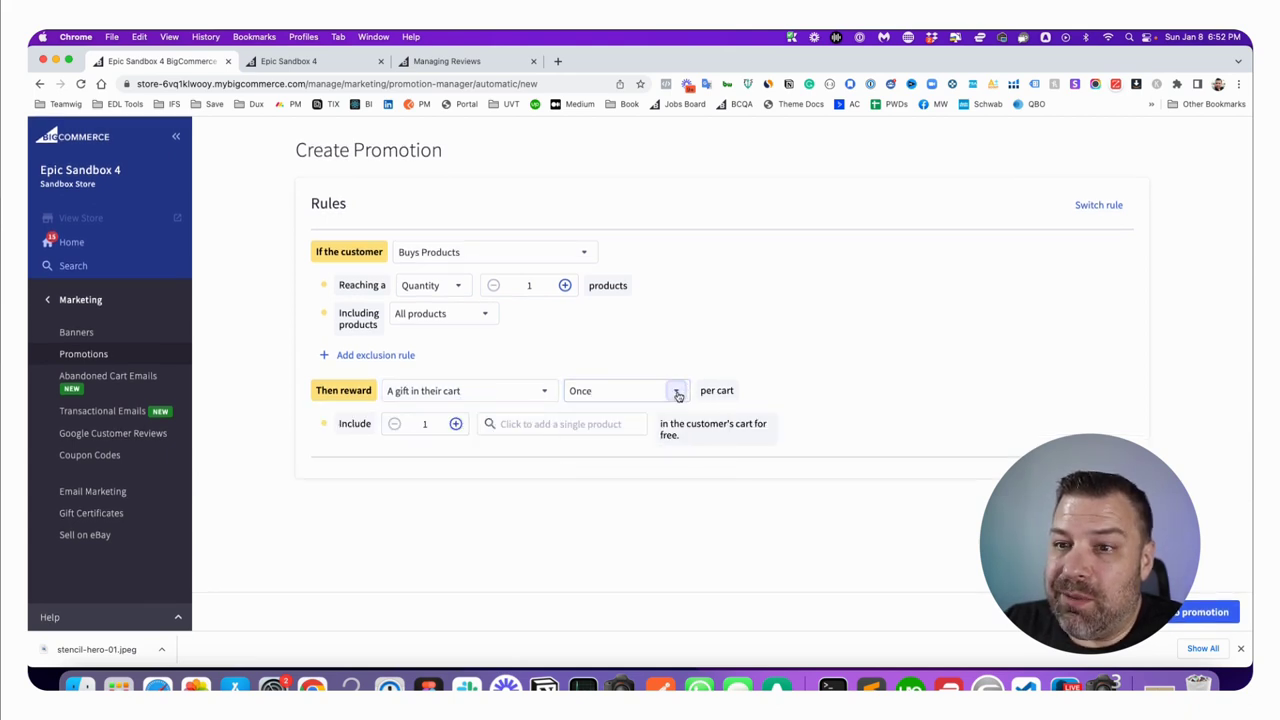
Choose biOrb Cleaning Pads as the free gift product and add the finished rule to the promotion
click(552, 424)
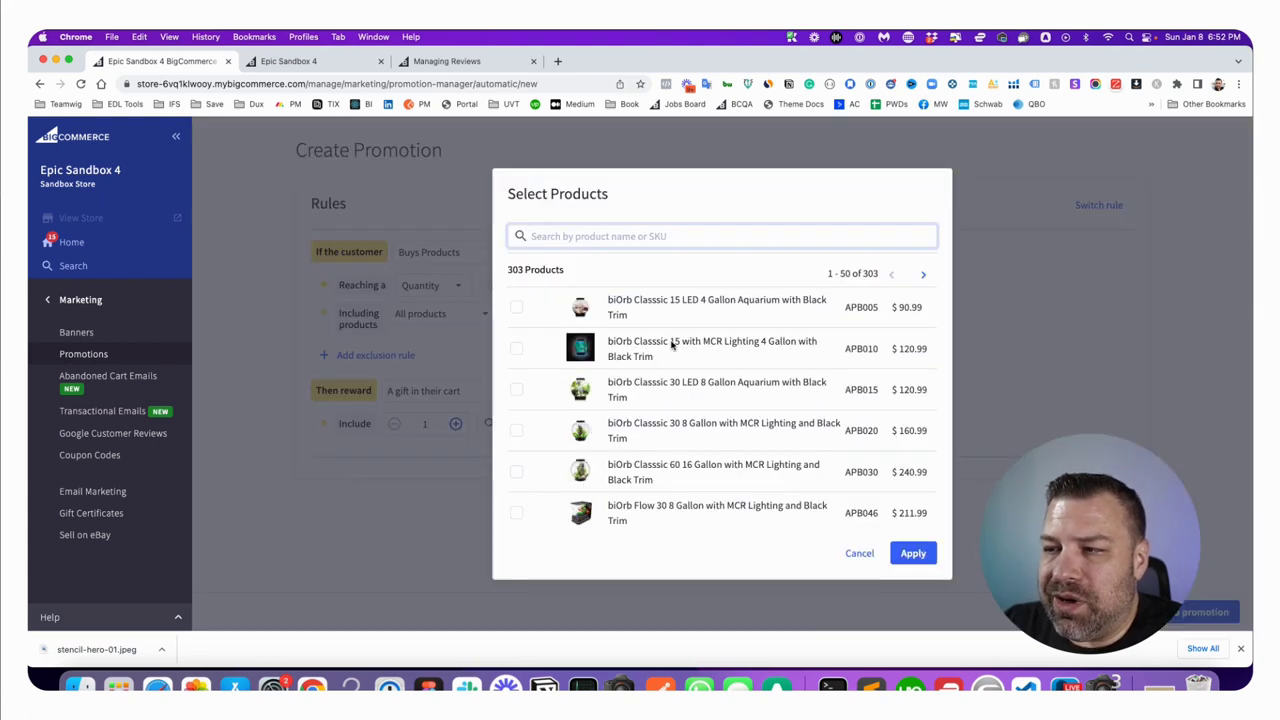
scroll(575, 362, down, 10)
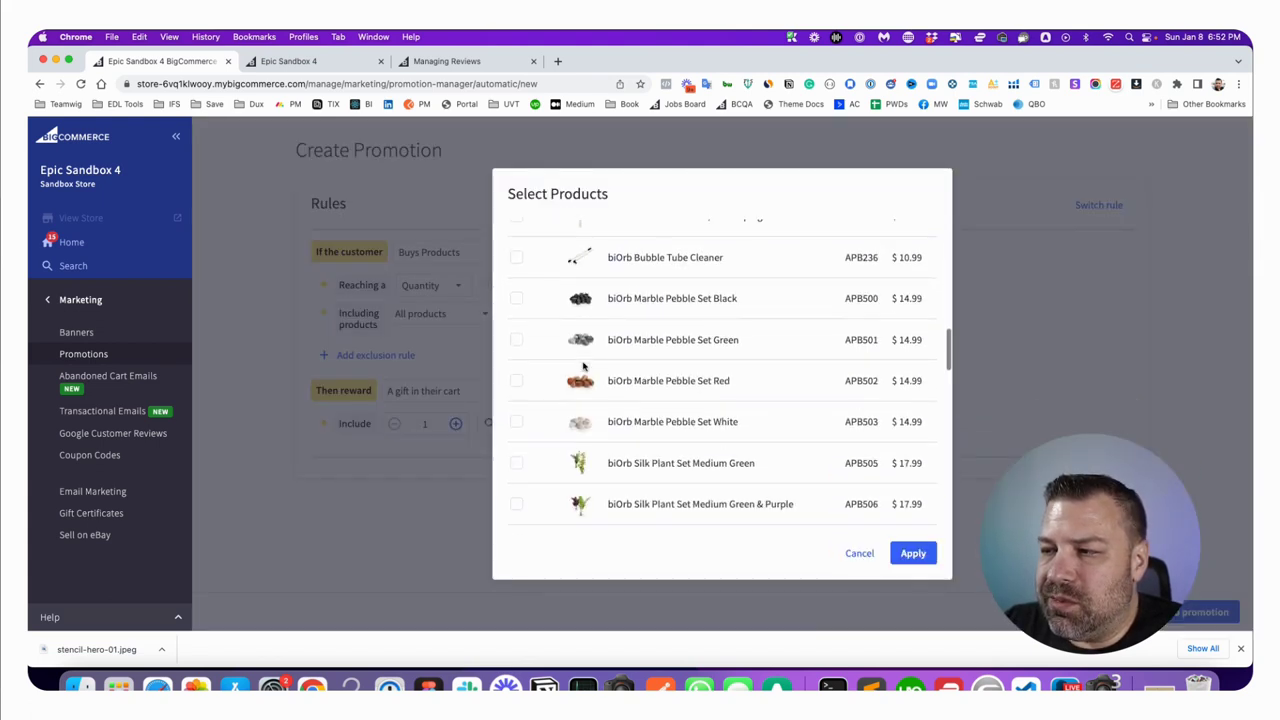
scroll(583, 366, up, 3)
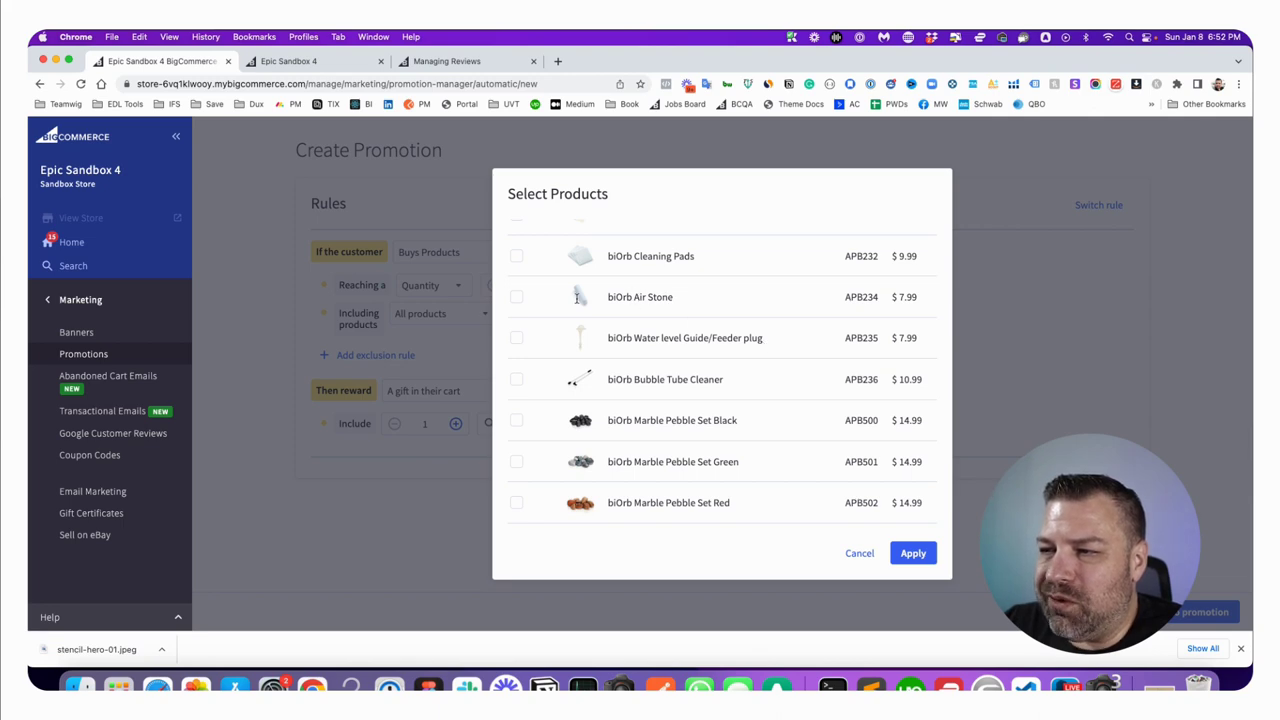
click(517, 258)
scroll(589, 362, up, 1)
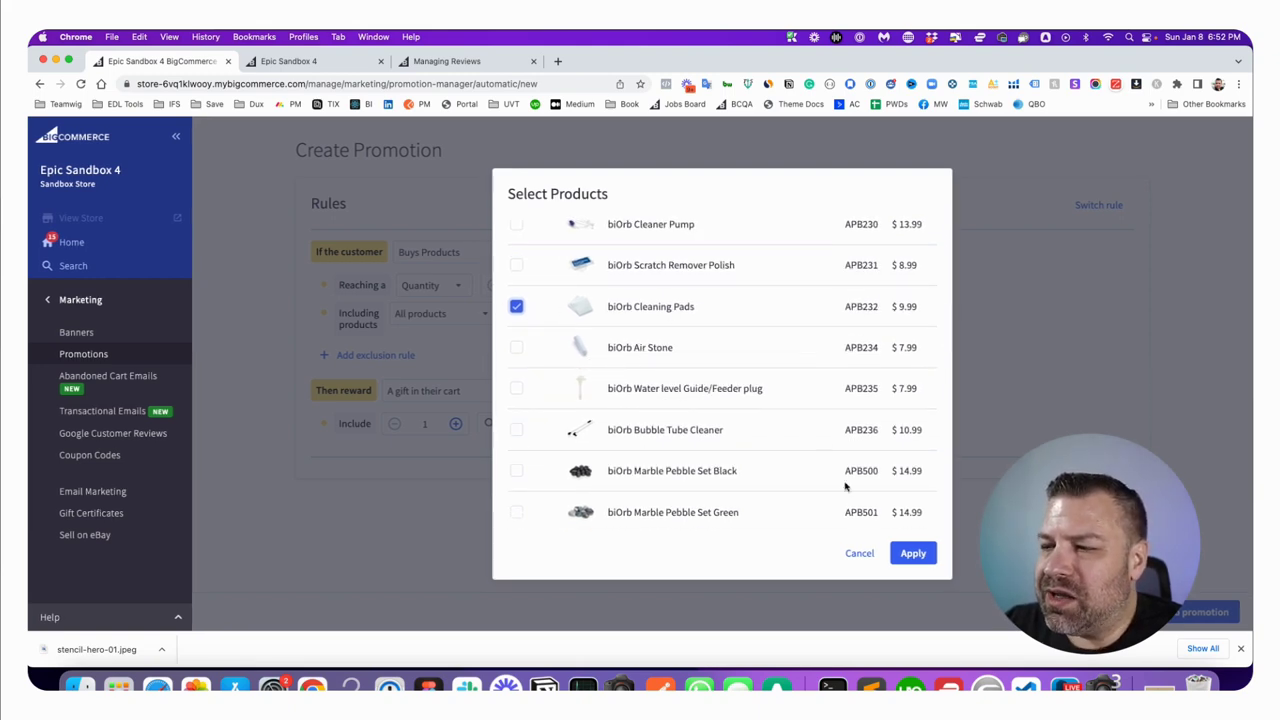
click(902, 556)
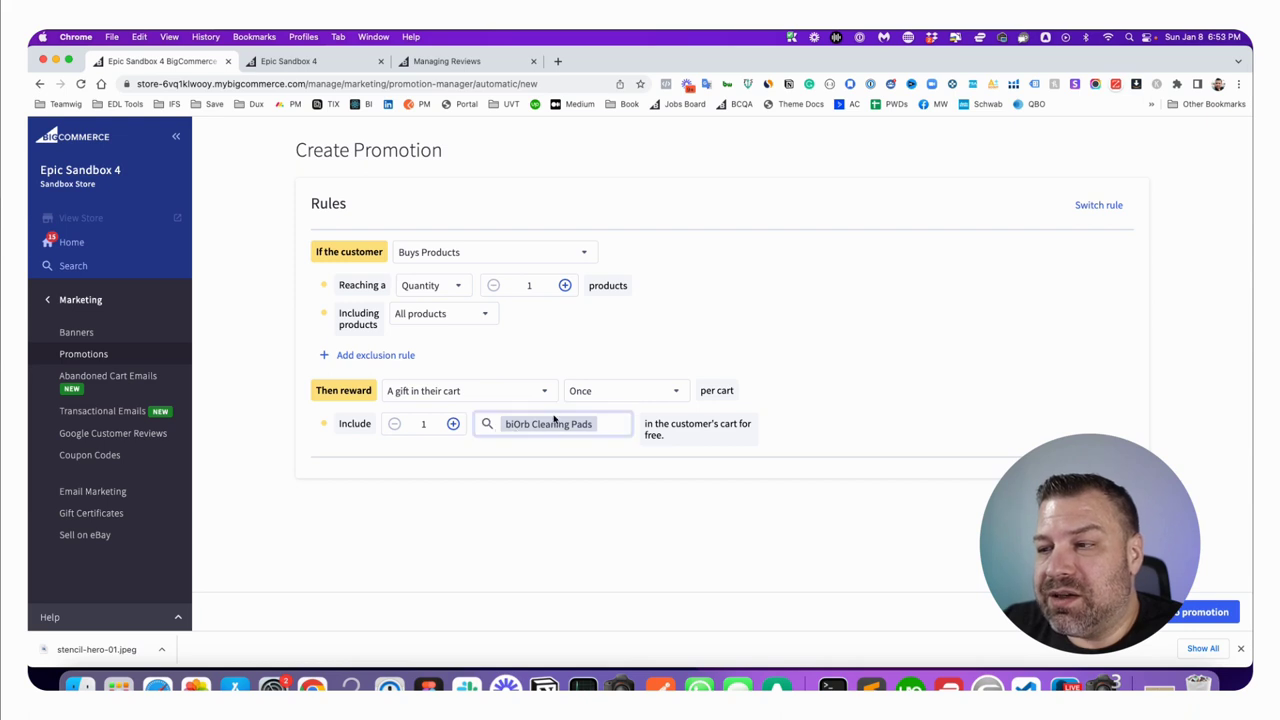
click(1178, 615)
Review the Free Gift promotion's name, schedule, currency targeting, and the rule's condition and reward
scroll(757, 551, down, 5)
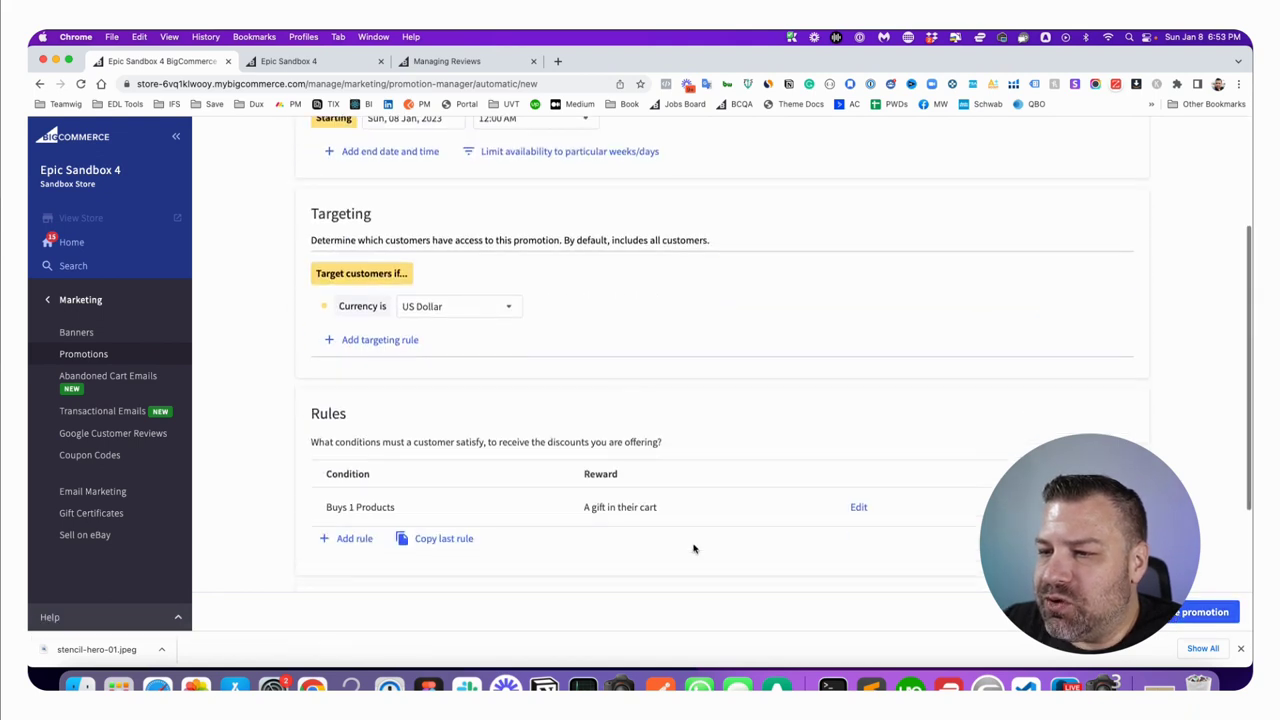
scroll(694, 545, down, 3)
scroll(694, 550, up, 5)
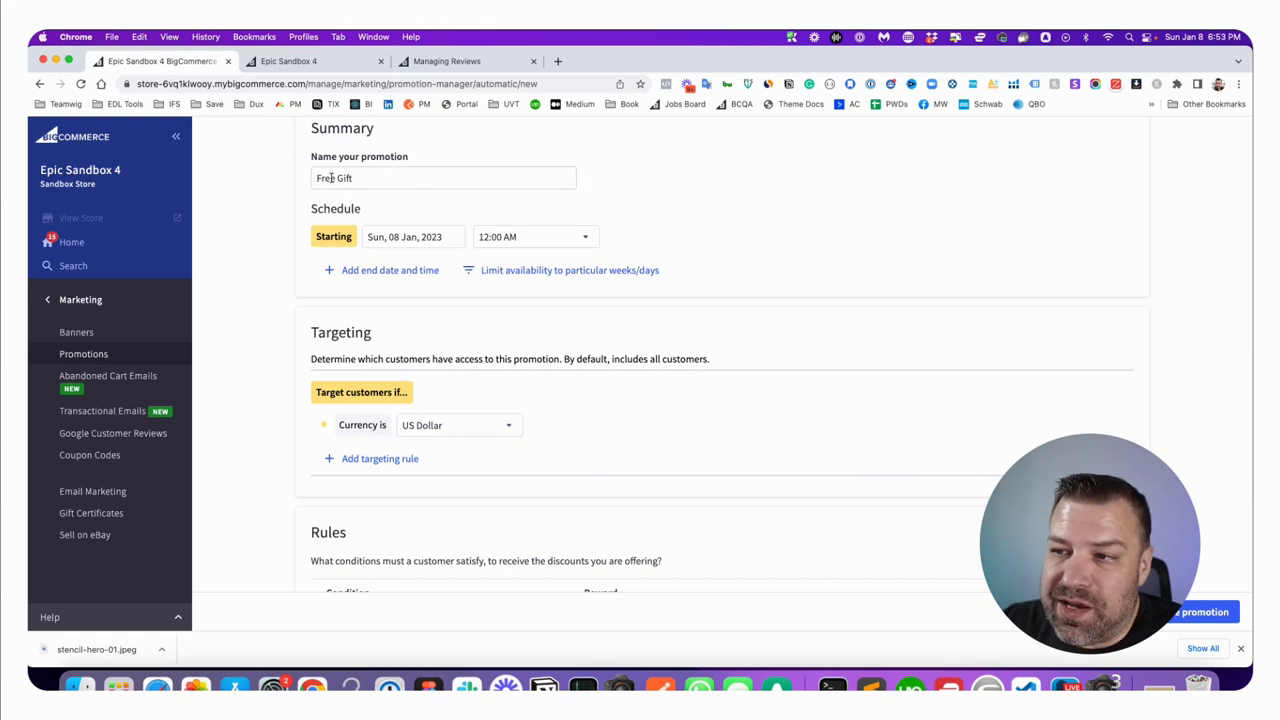
scroll(289, 406, down, 2)
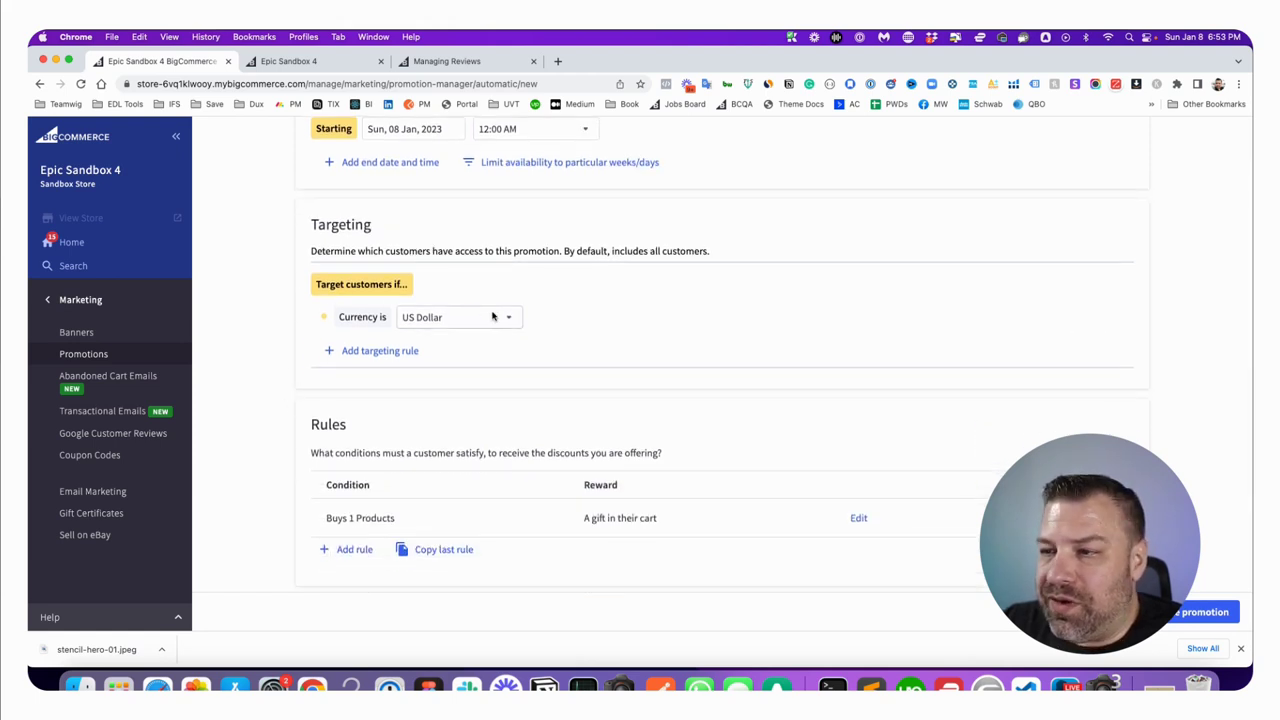
scroll(491, 317, down, 2)
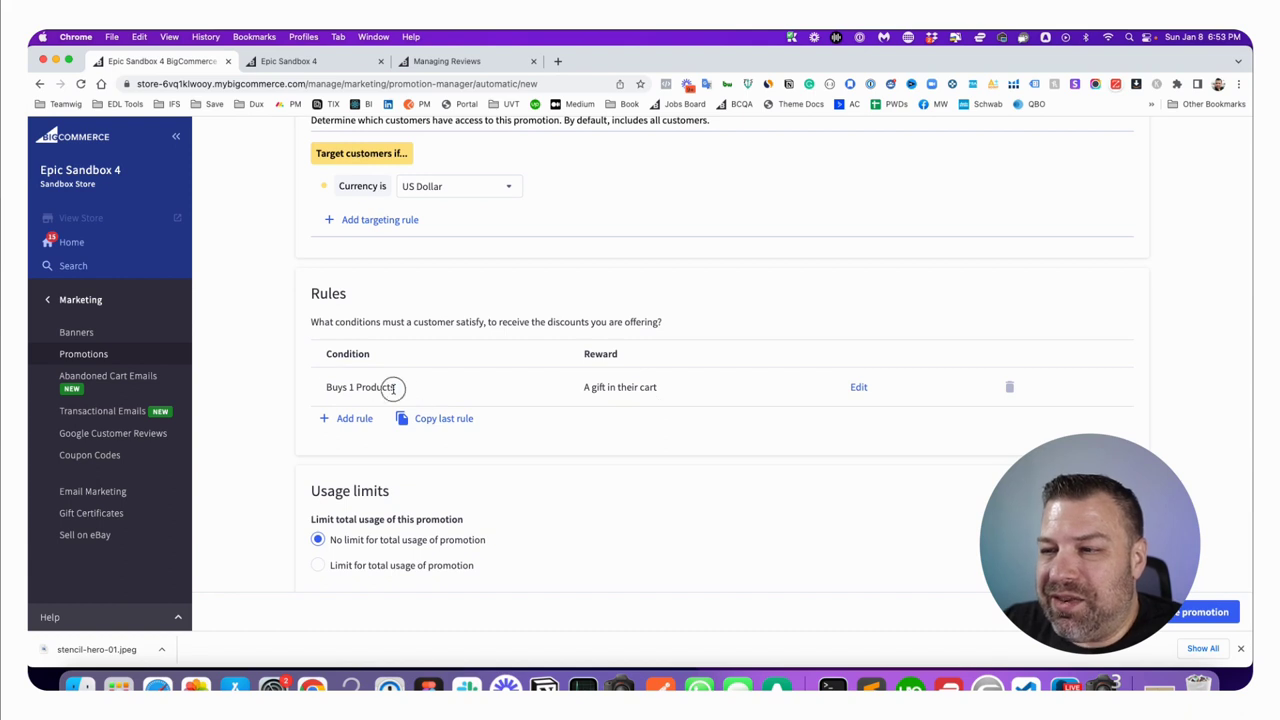
drag(391, 389, 314, 380)
click(671, 386)
drag(671, 386, 584, 387)
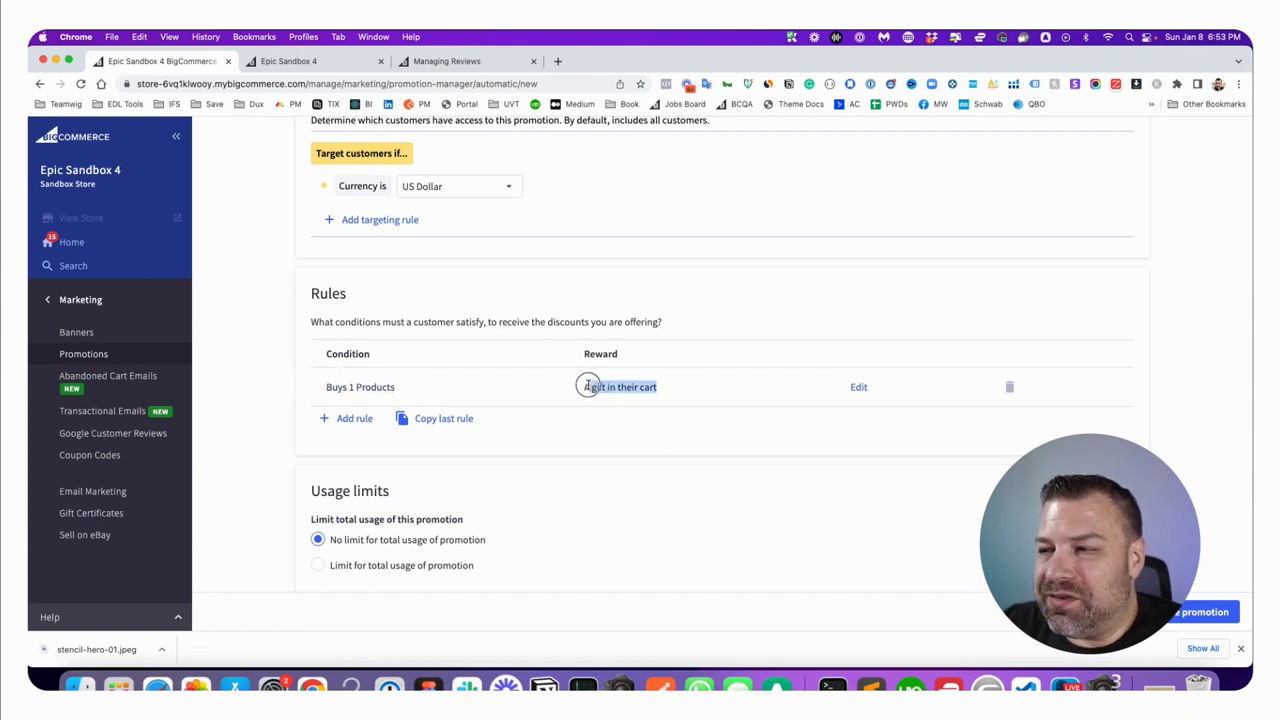
scroll(570, 395, down, 2)
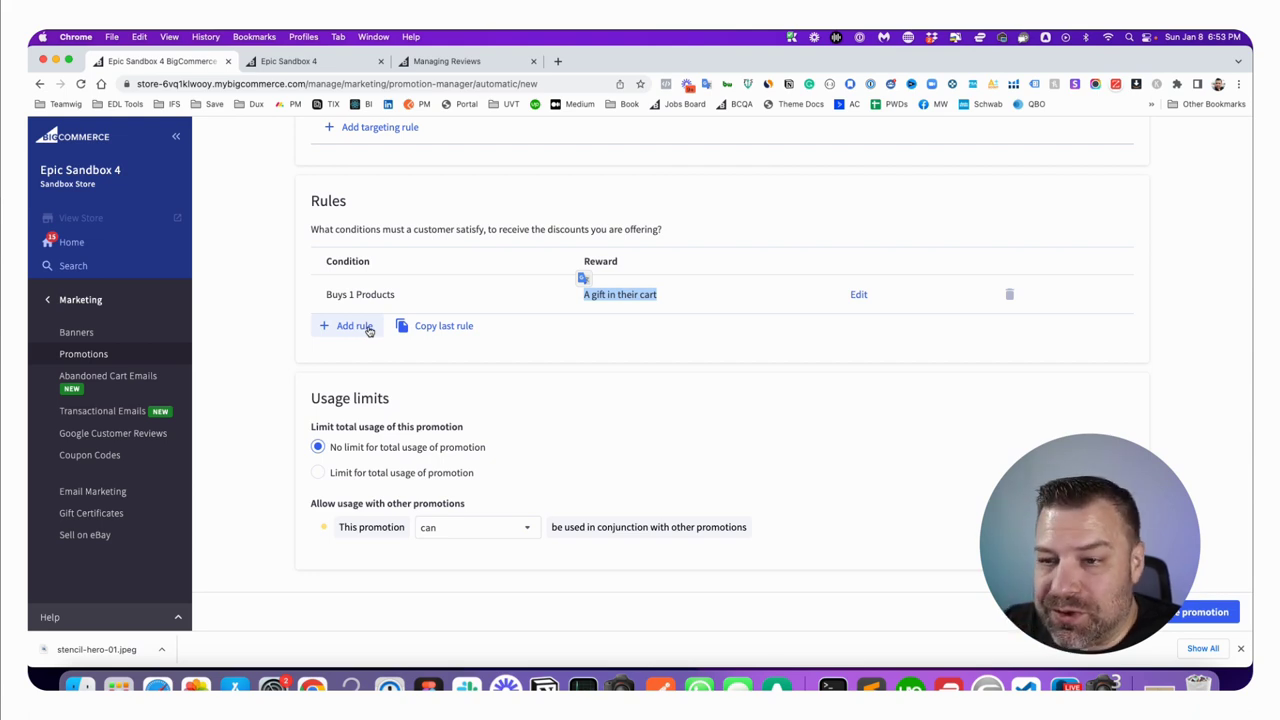
drag(389, 397, 300, 396)
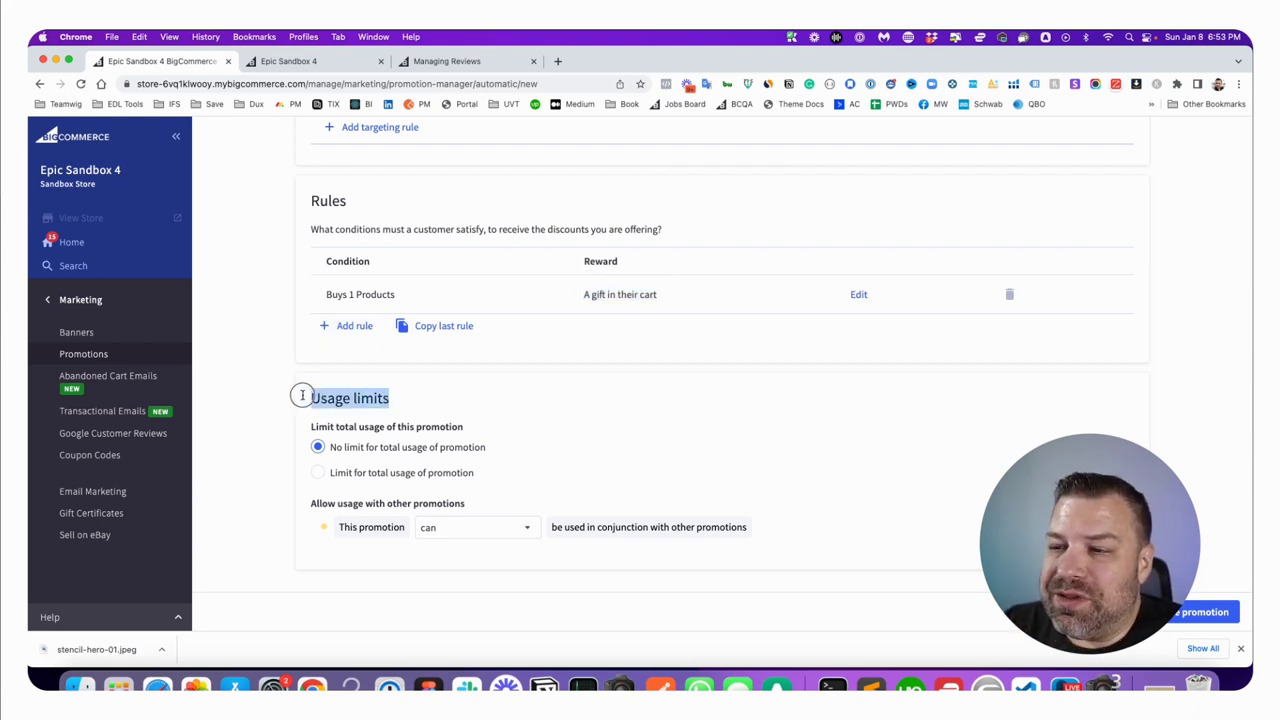
click(318, 474)
click(359, 500)
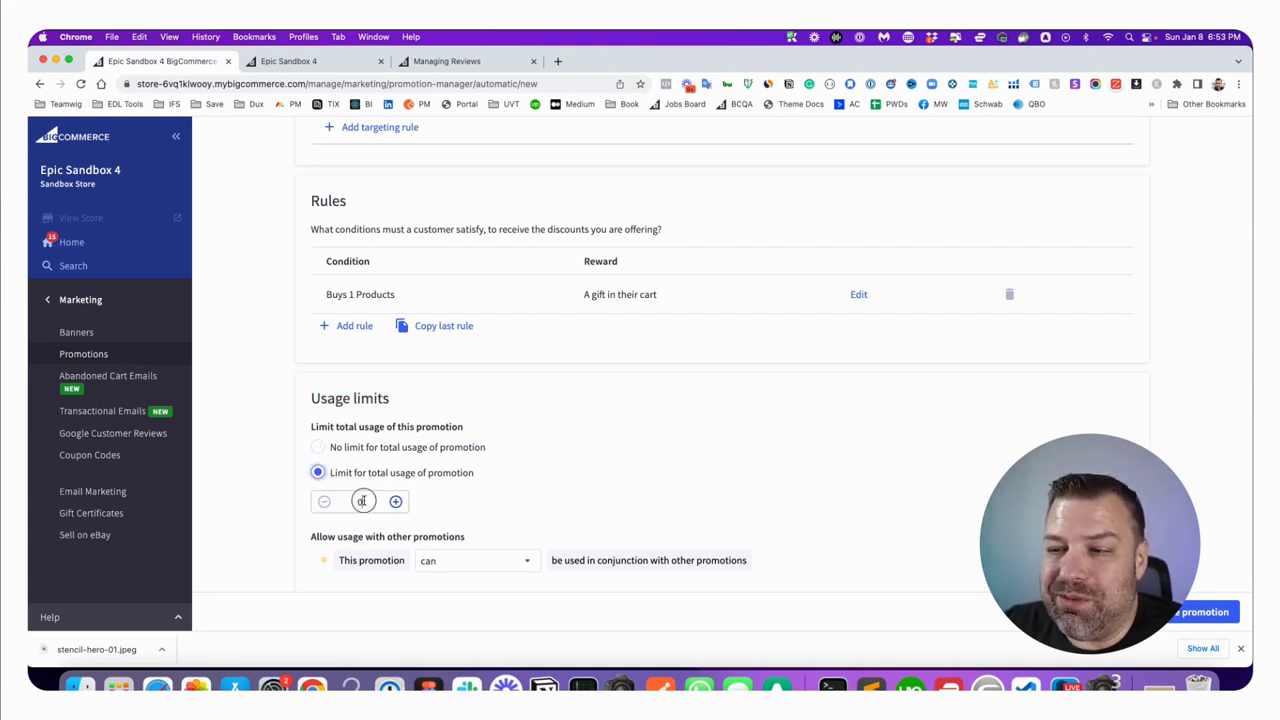
click(318, 447)
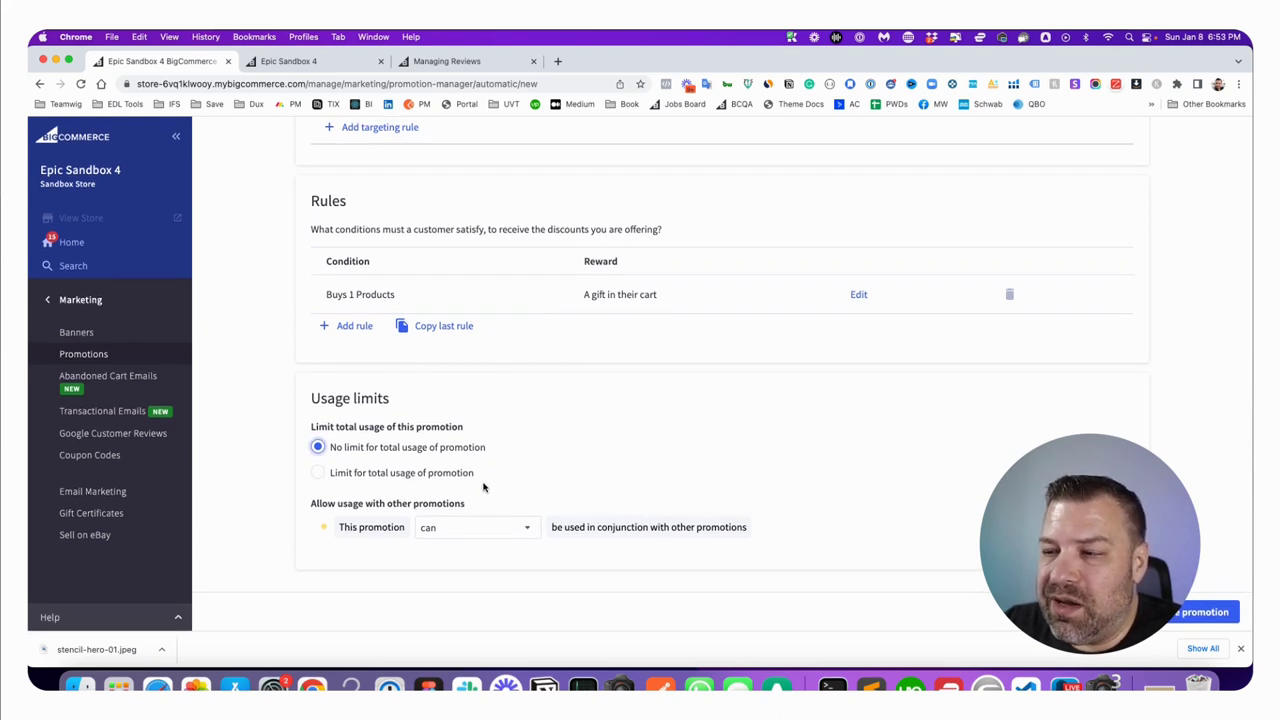
Keep the promotion usable in conjunction with other promotions and save it
click(456, 530)
click(660, 545)
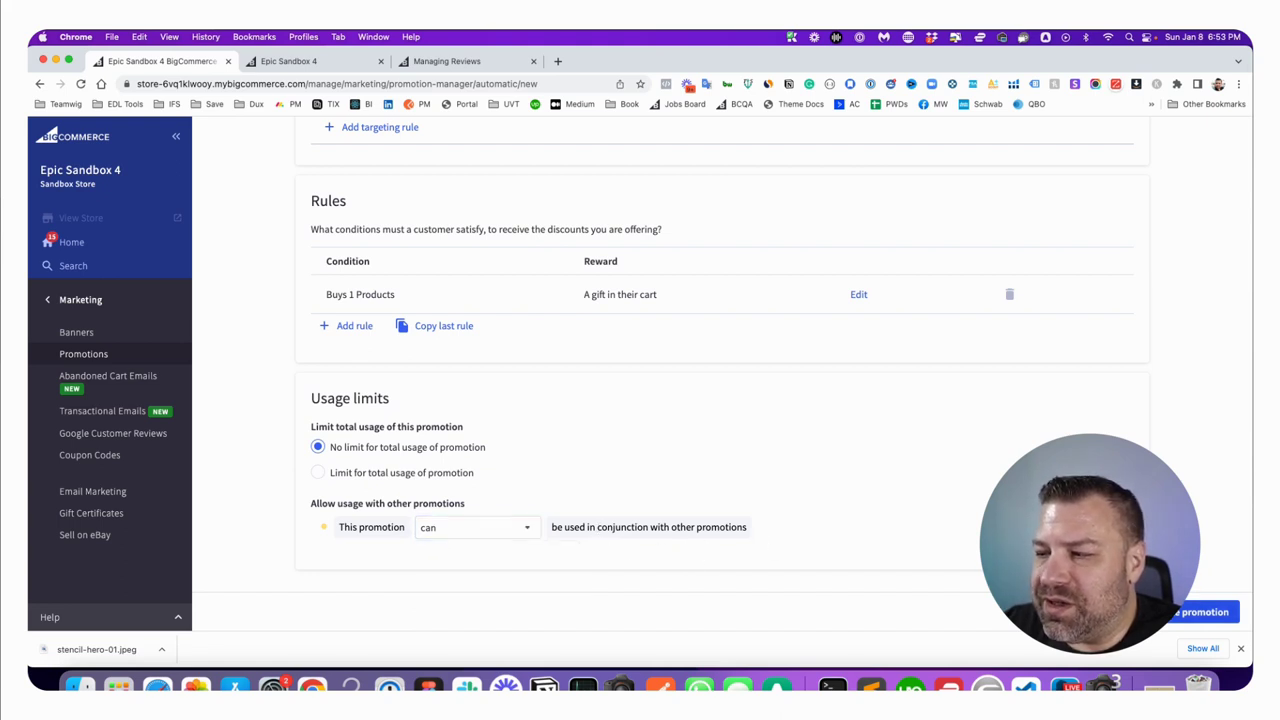
click(1215, 612)
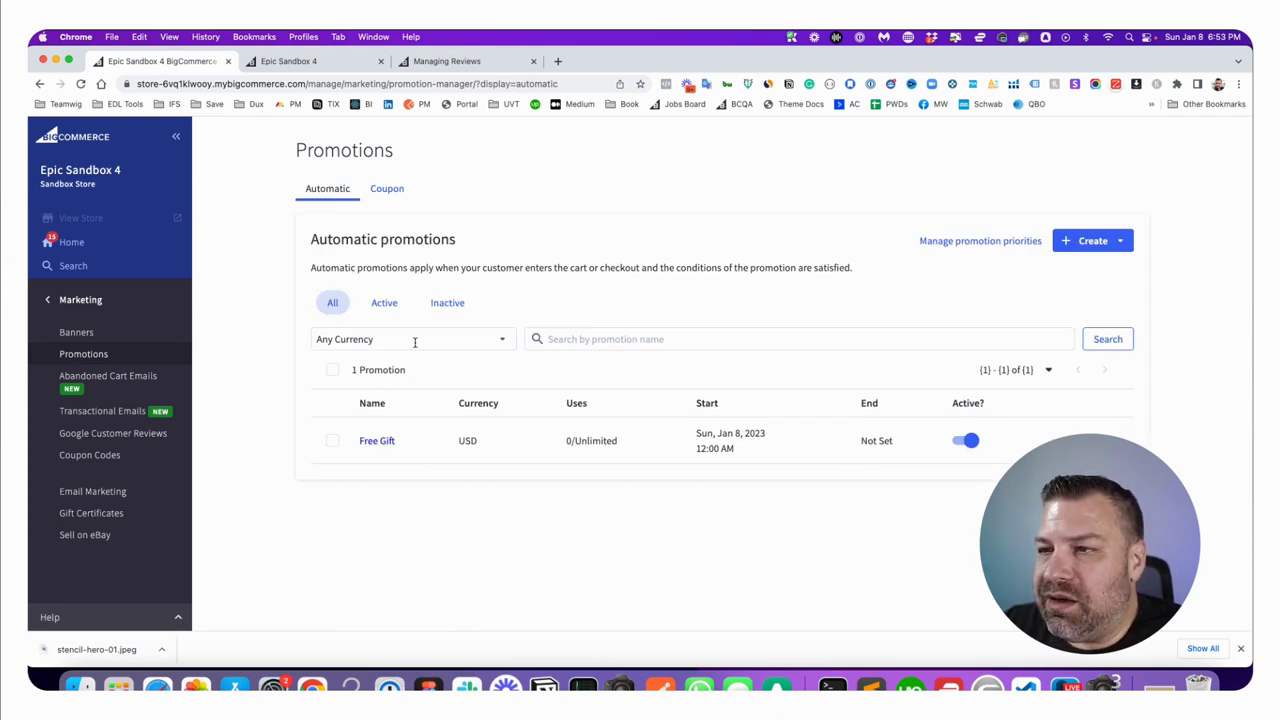
On the storefront, add one Sample Producto Muy Grande to the cart and check the cart for the free gift
click(298, 64)
scroll(385, 330, down, 5)
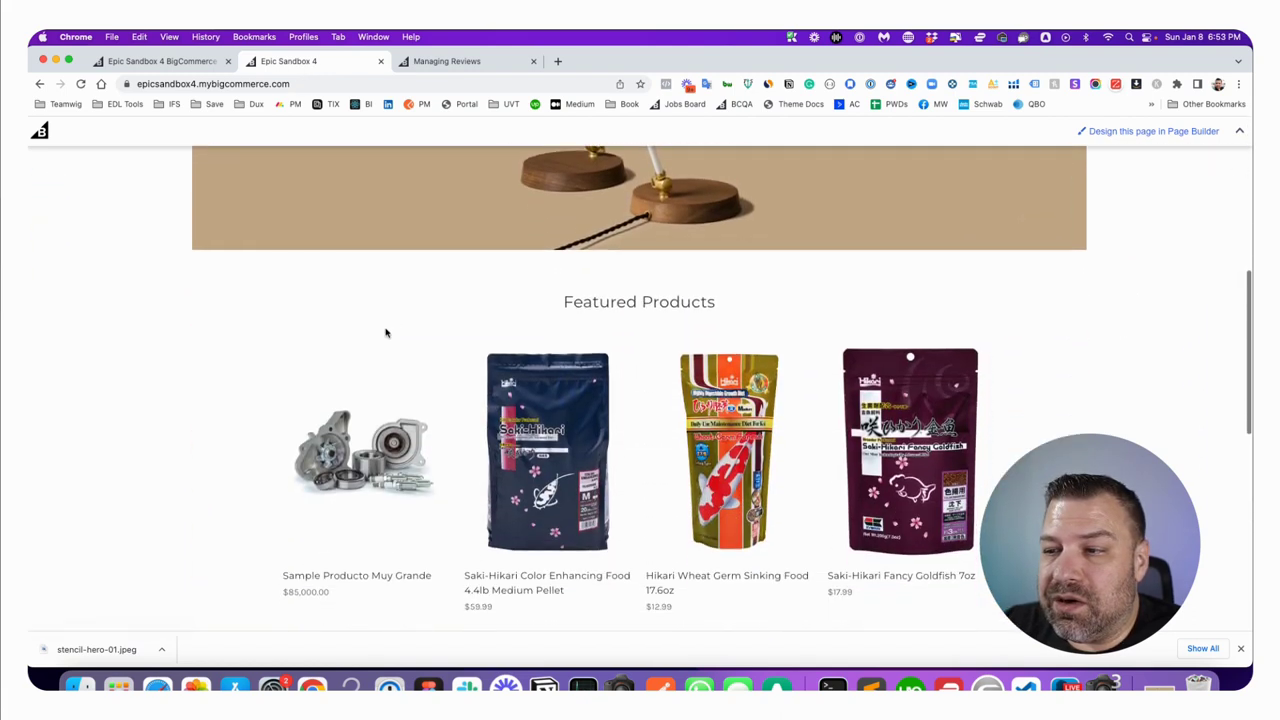
click(416, 434)
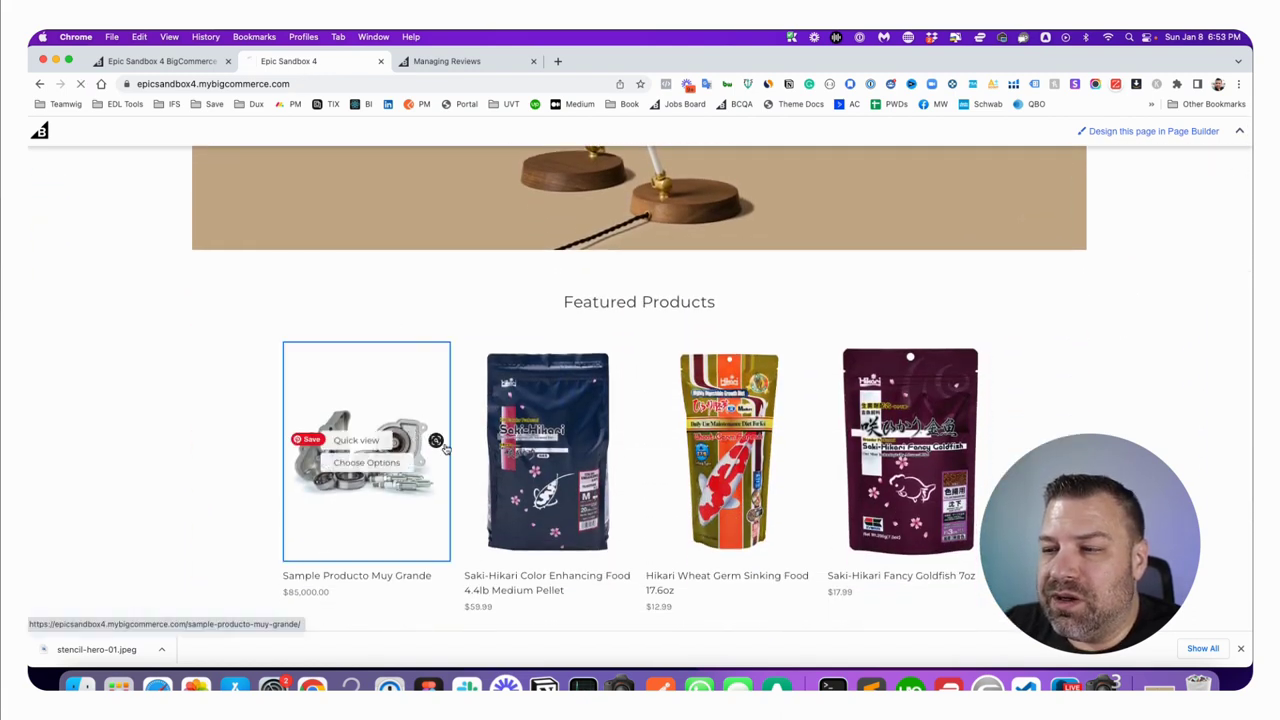
scroll(514, 458, down, 3)
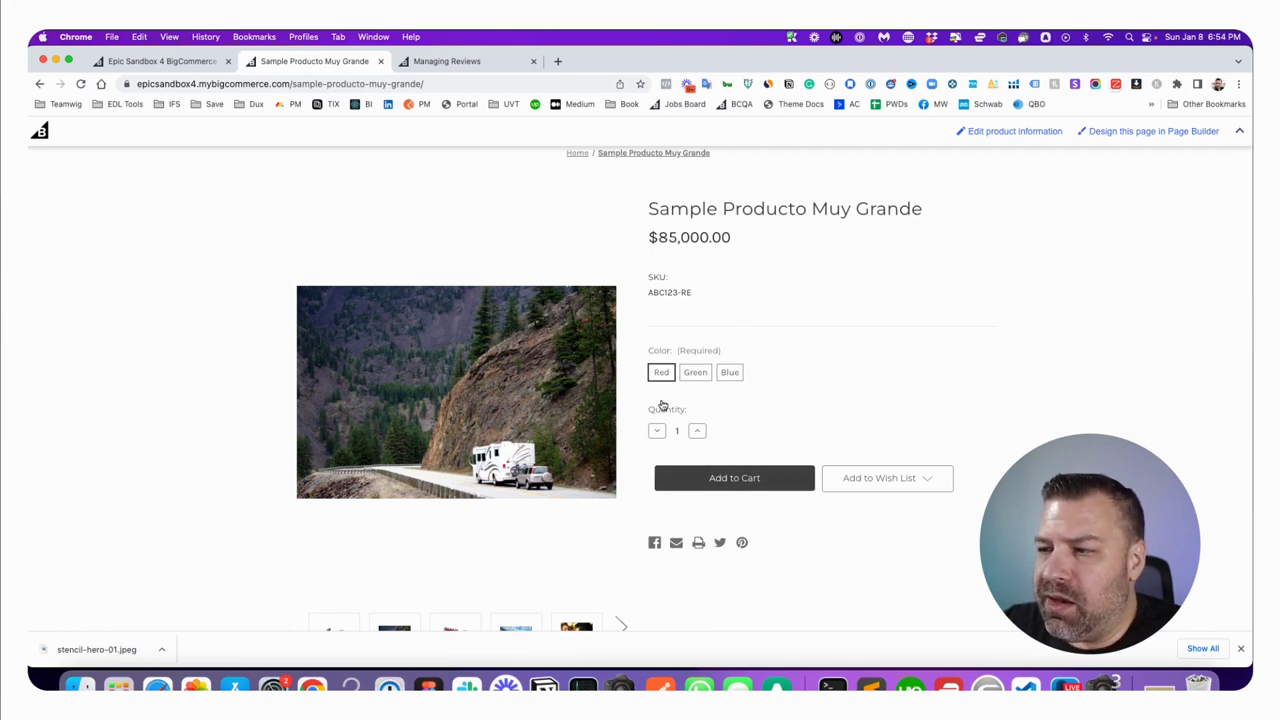
click(729, 479)
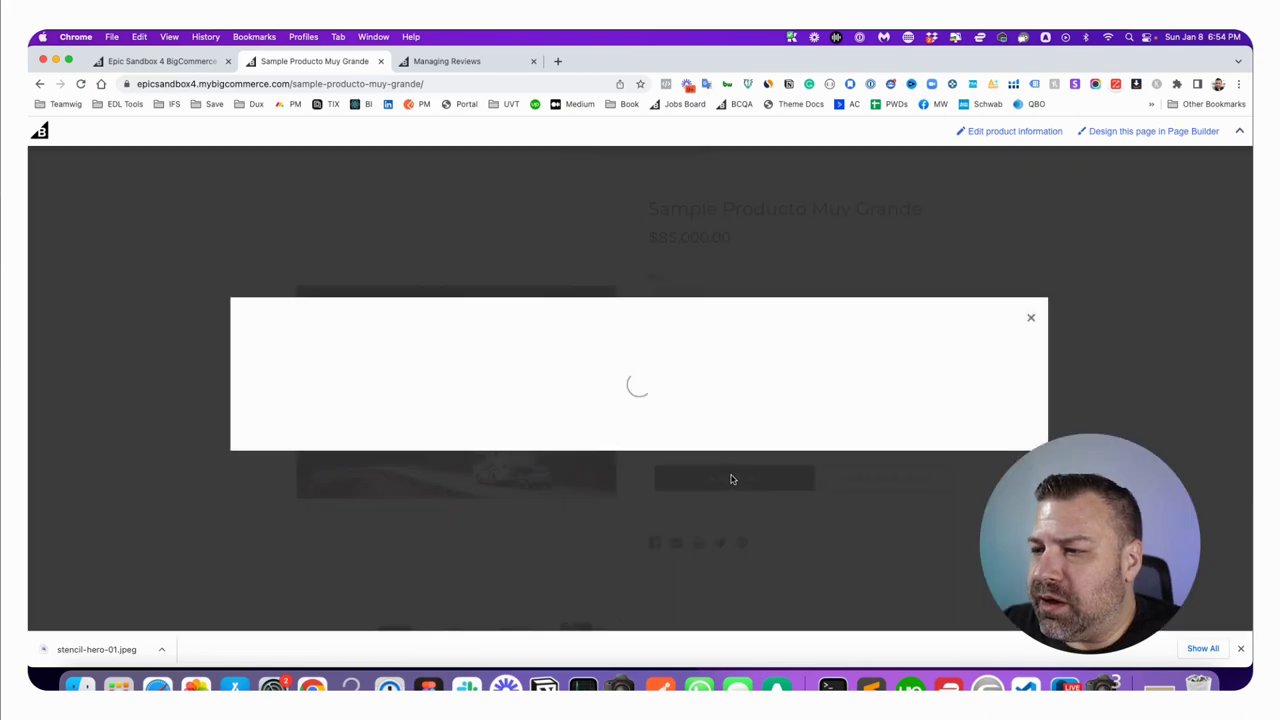
click(925, 383)
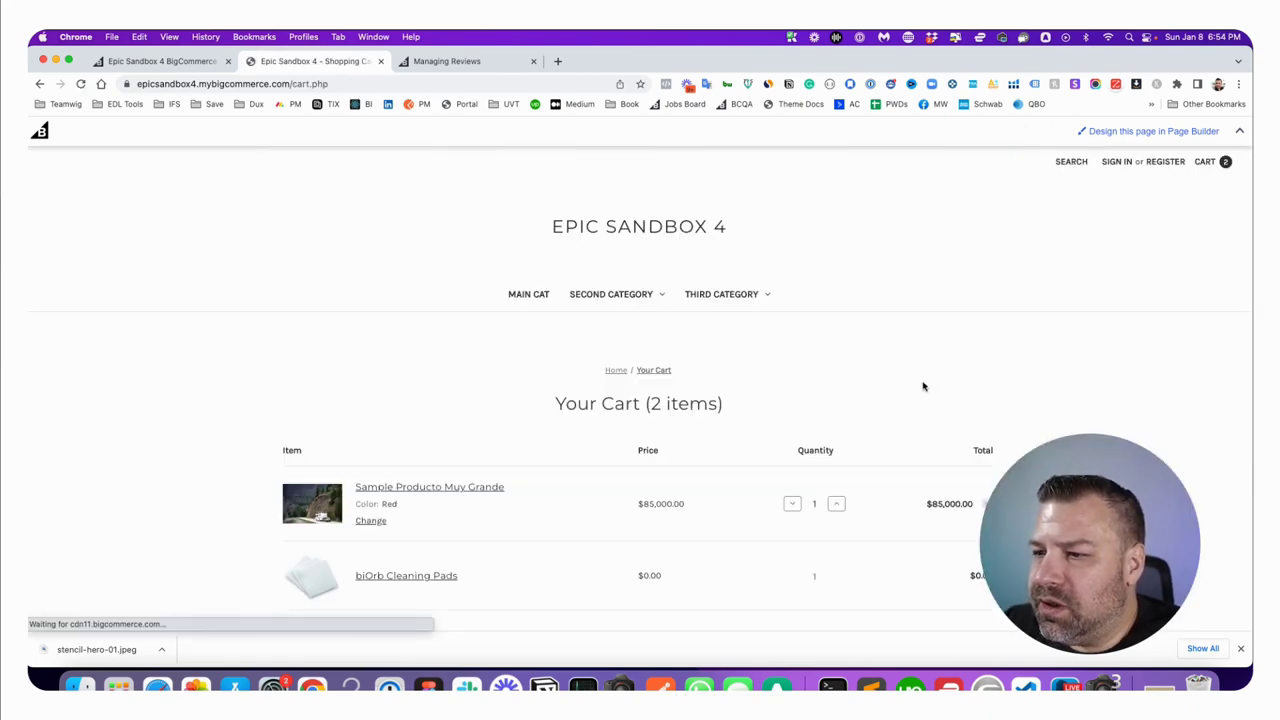
scroll(923, 383, down, 3)
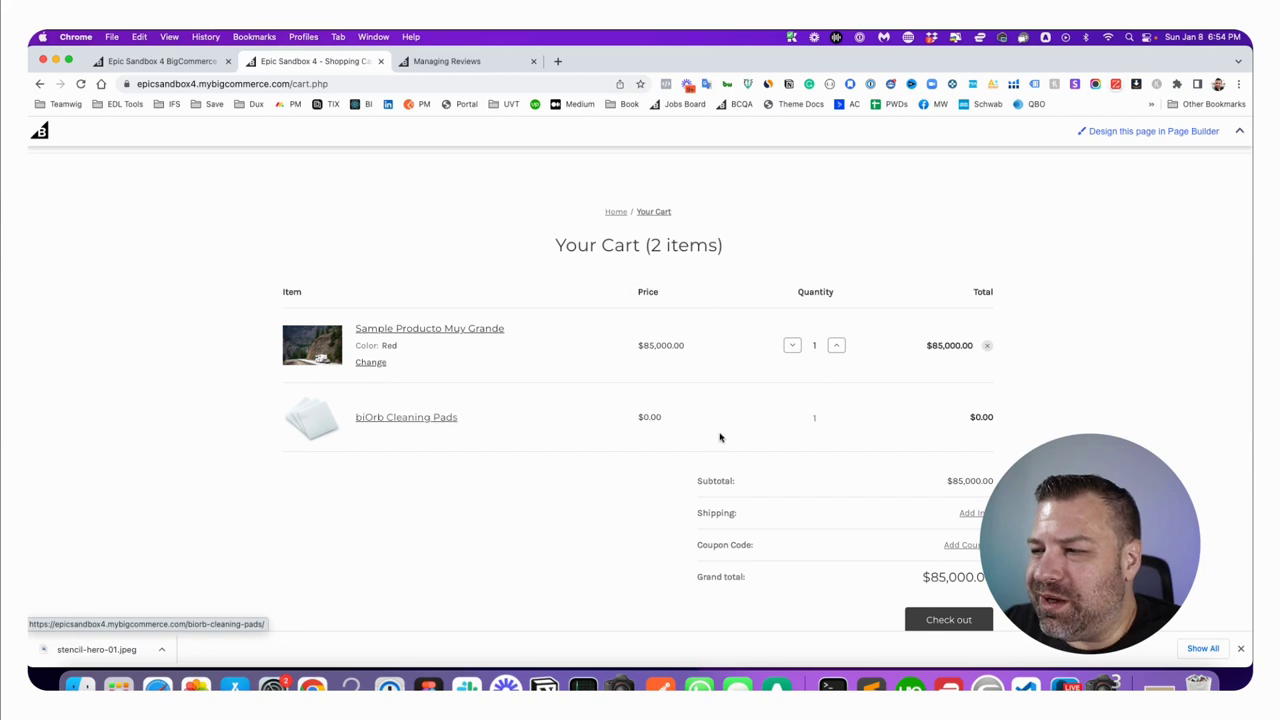
scroll(993, 420, down, 2)
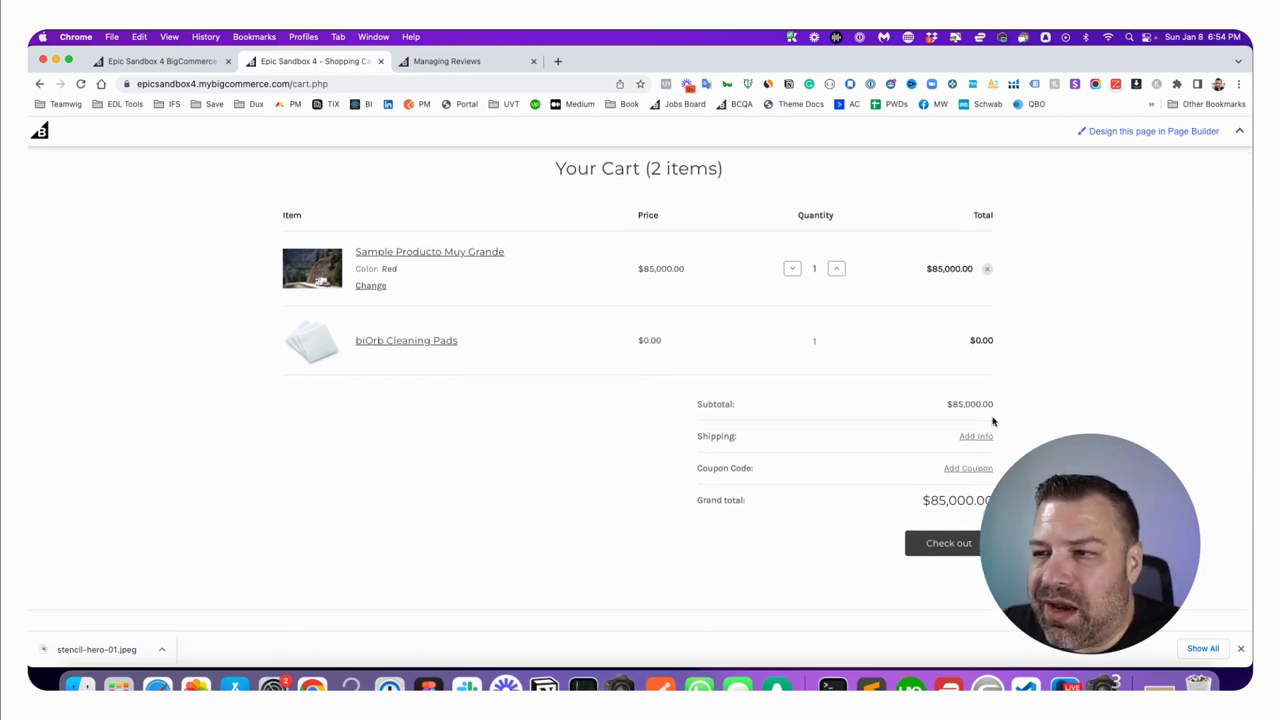
Remove Sample Producto Muy Grande from the cart and check whether the free gift is still there
click(987, 269)
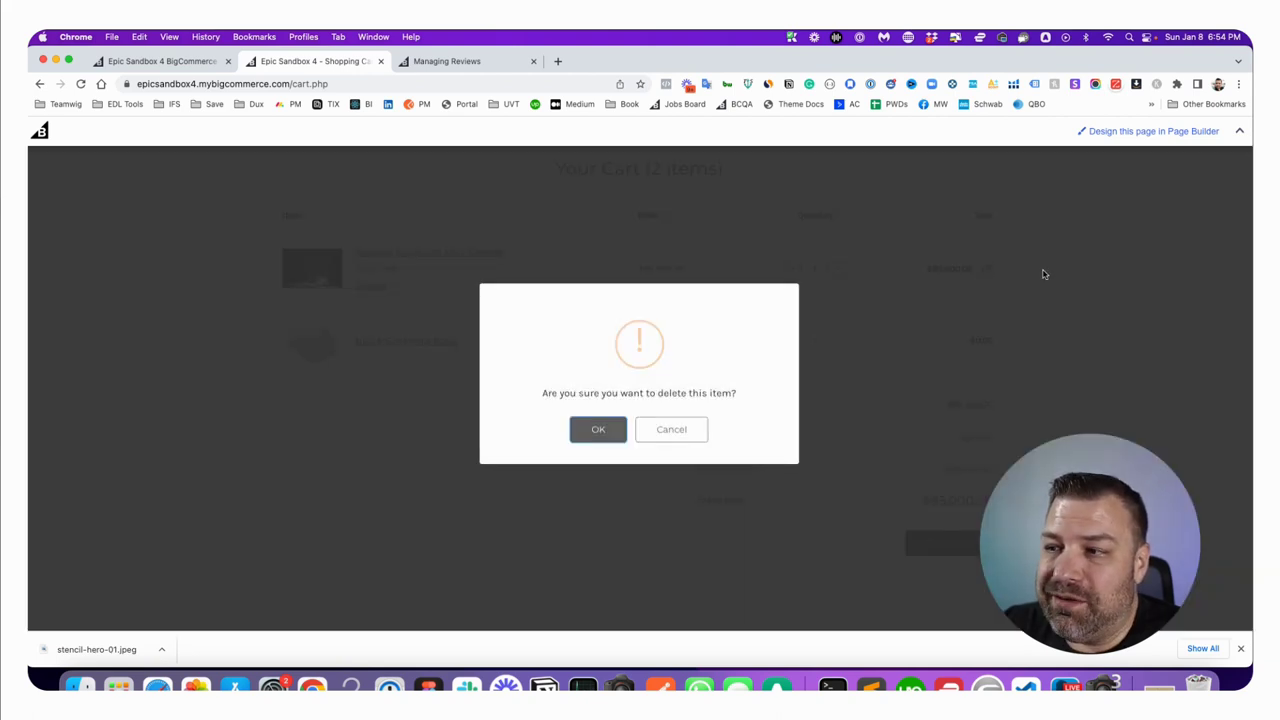
click(613, 432)
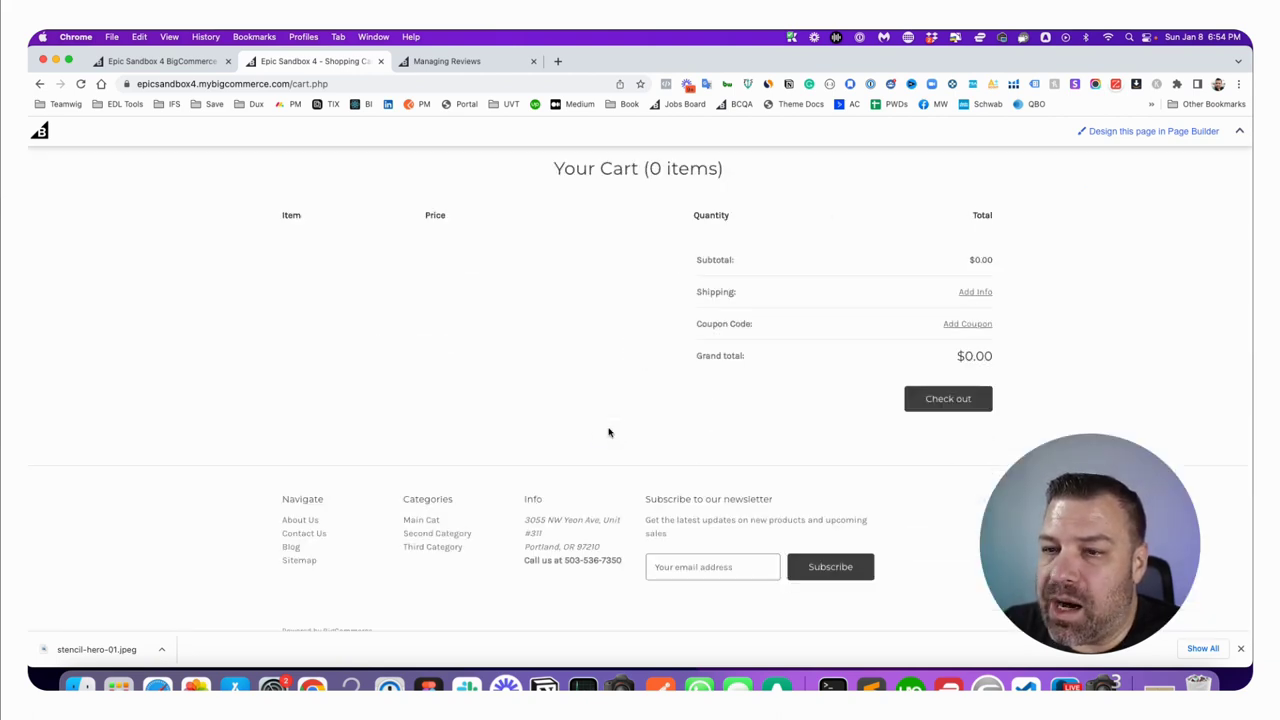
scroll(608, 432, up, 3)
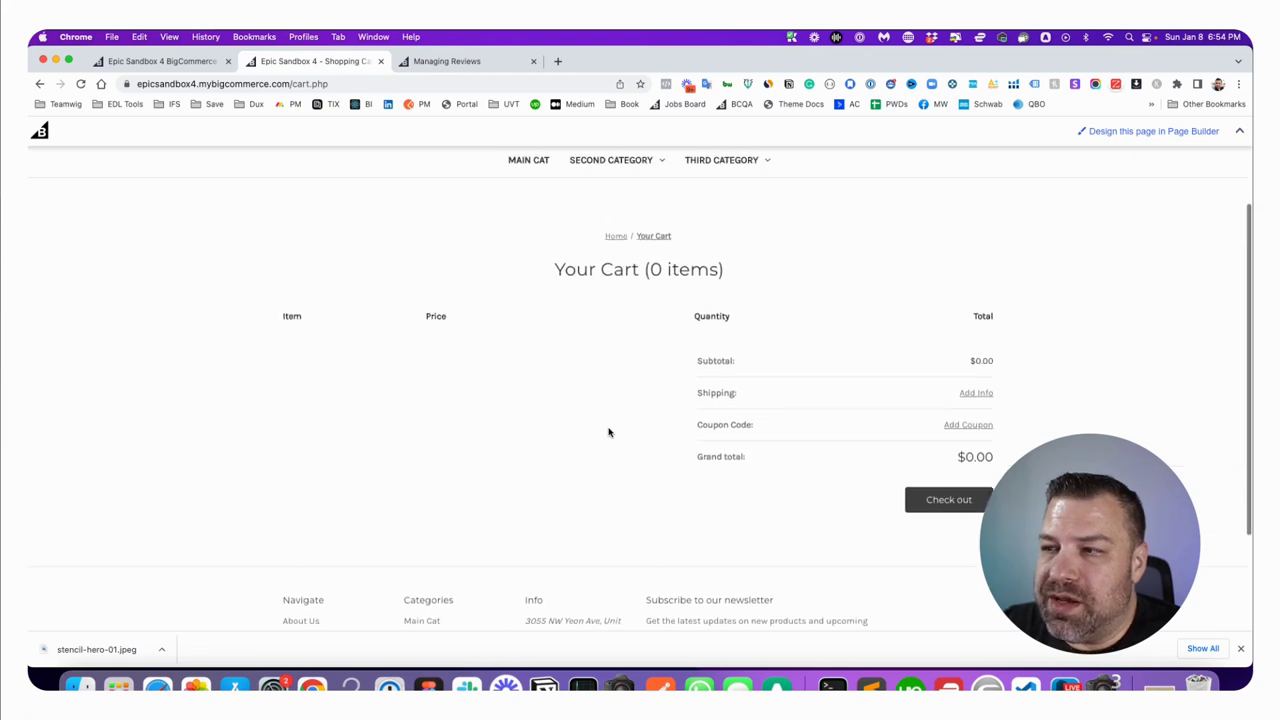